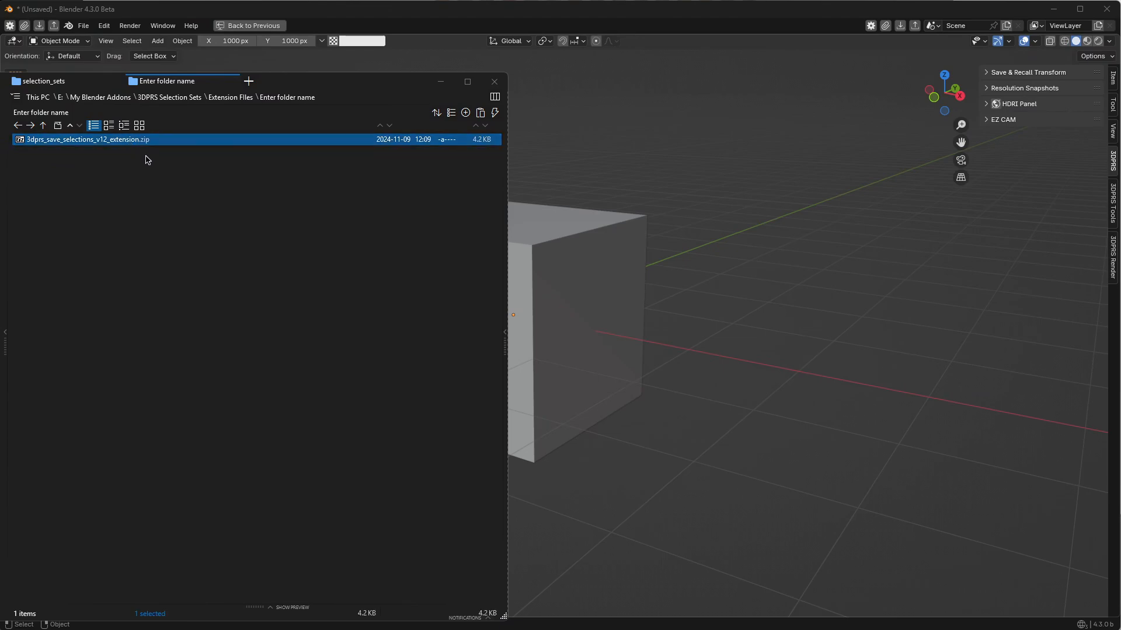
Step: Install the 3dprs_save_selections_v12_extension.zip add-on into the User Default repository with the add-on enabled
drag(86, 141, 645, 205)
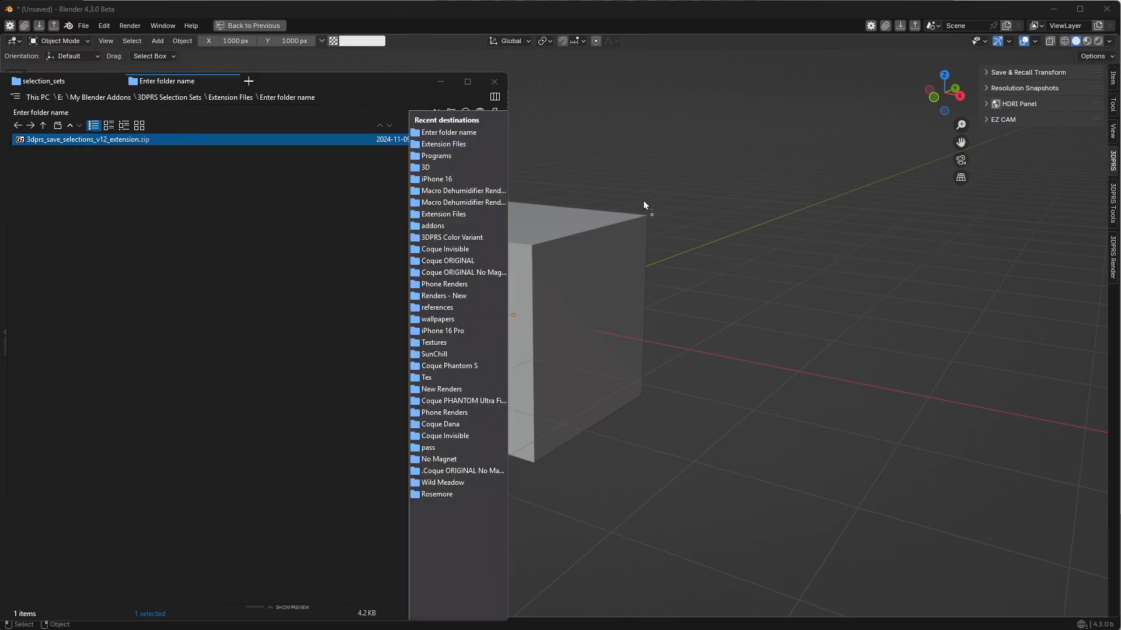
drag(780, 200, 780, 199)
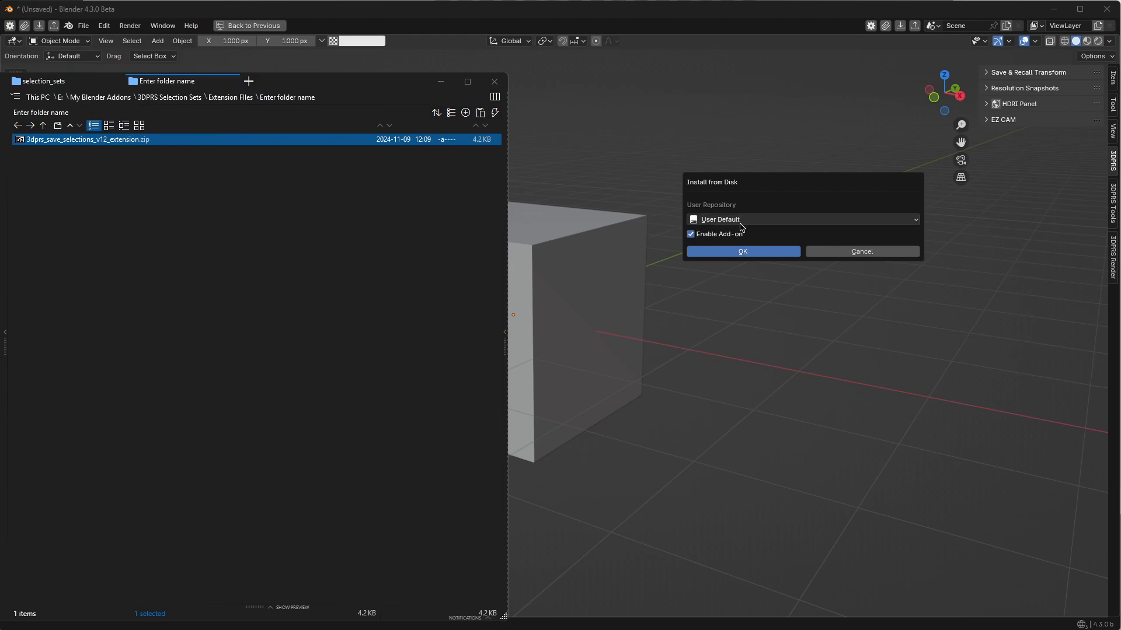
click(744, 253)
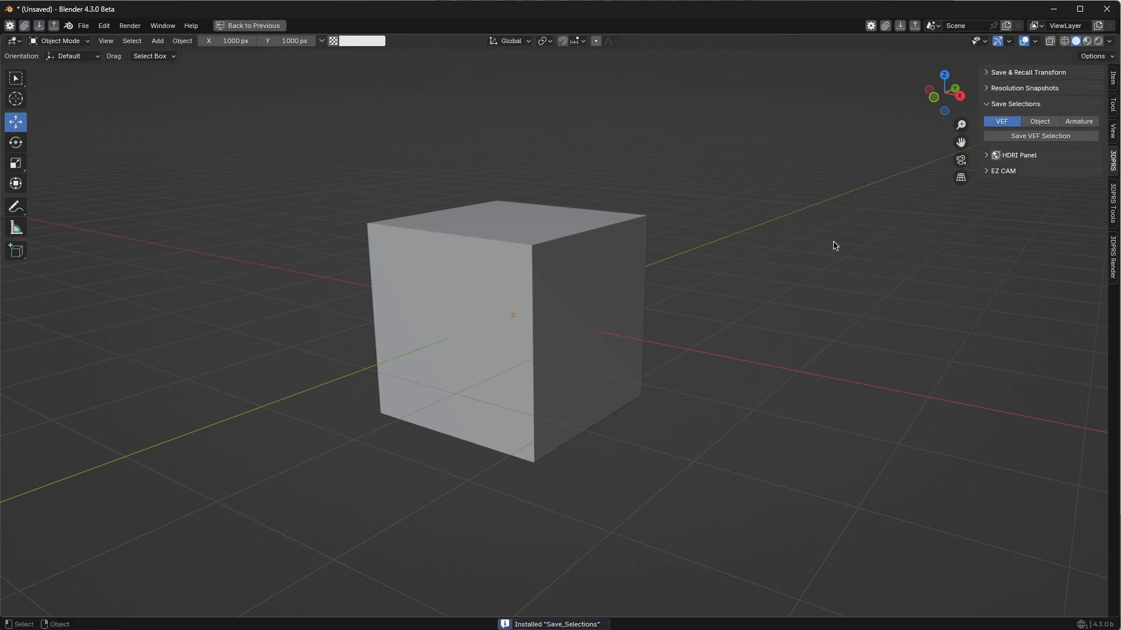
click(602, 257)
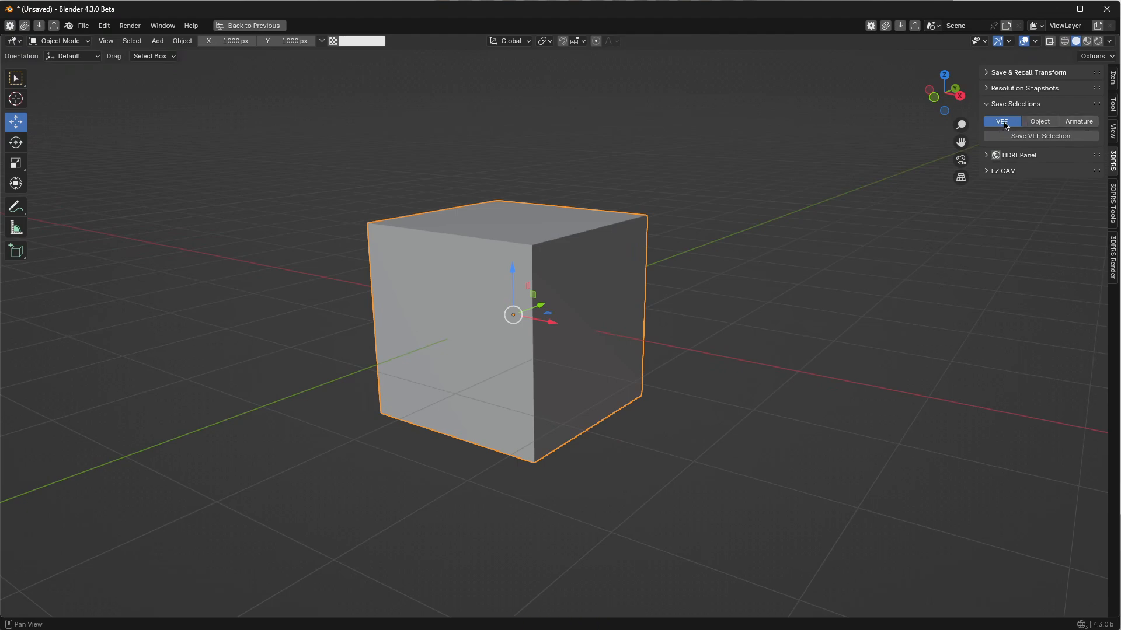
click(666, 144)
click(516, 385)
click(828, 377)
click(588, 316)
click(1050, 211)
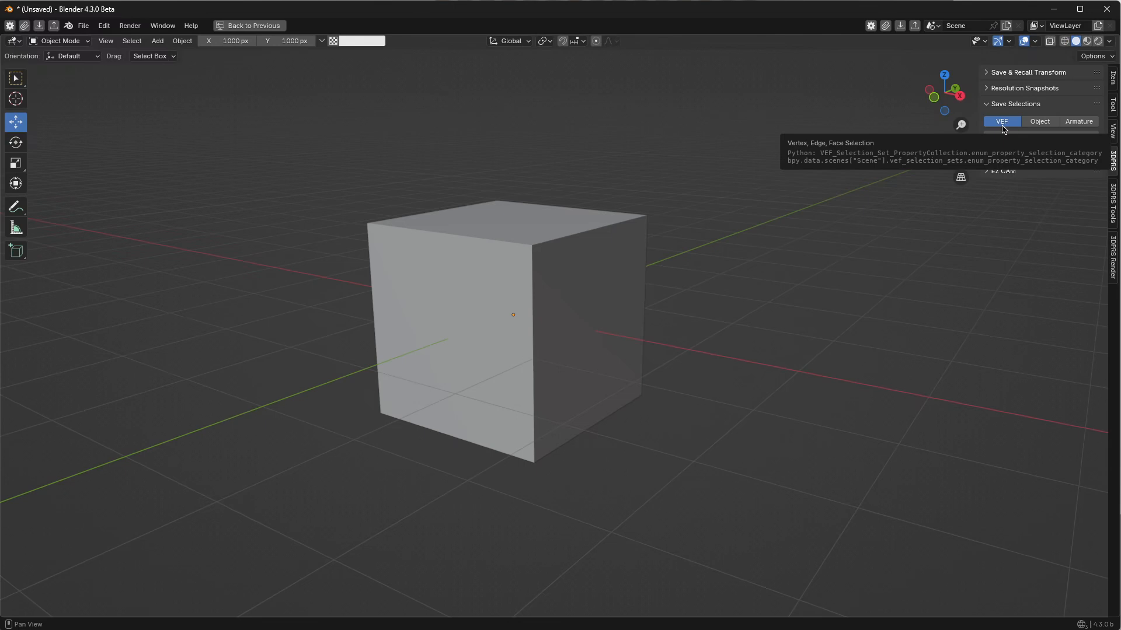
Step: Look through the Object and Armature categories of the Save Selections add-on
click(1040, 122)
click(1086, 124)
click(1045, 122)
click(1077, 122)
click(1045, 123)
click(1085, 123)
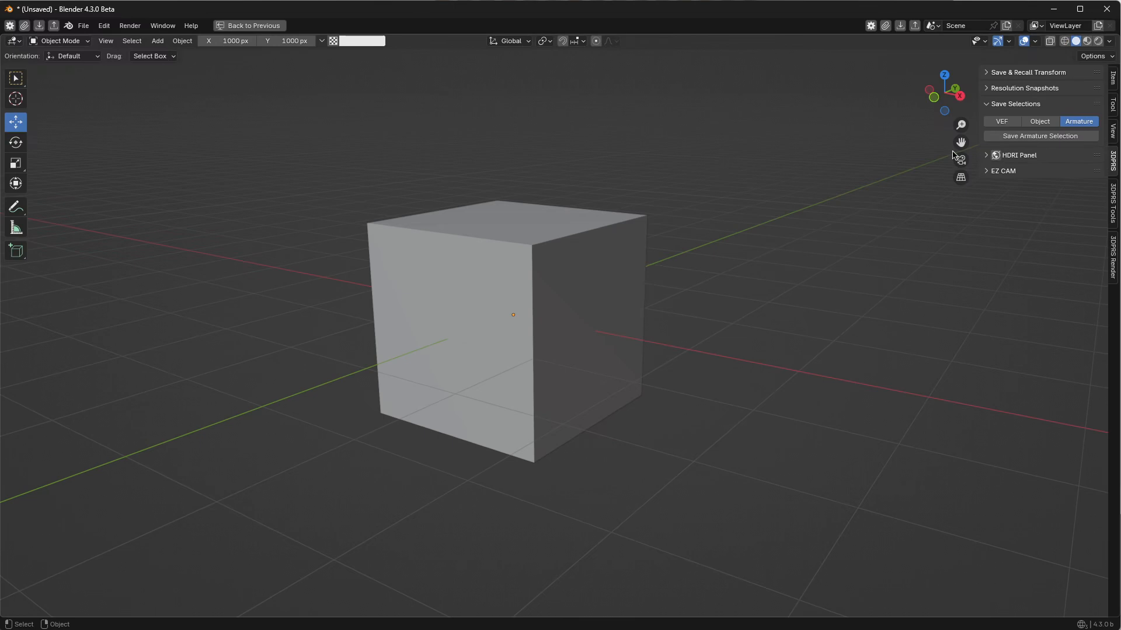
Step: In Edit Mode, select the five vertices along the top edge of the cube's front face and save them as a VEF selection
click(1002, 122)
key(Tab)
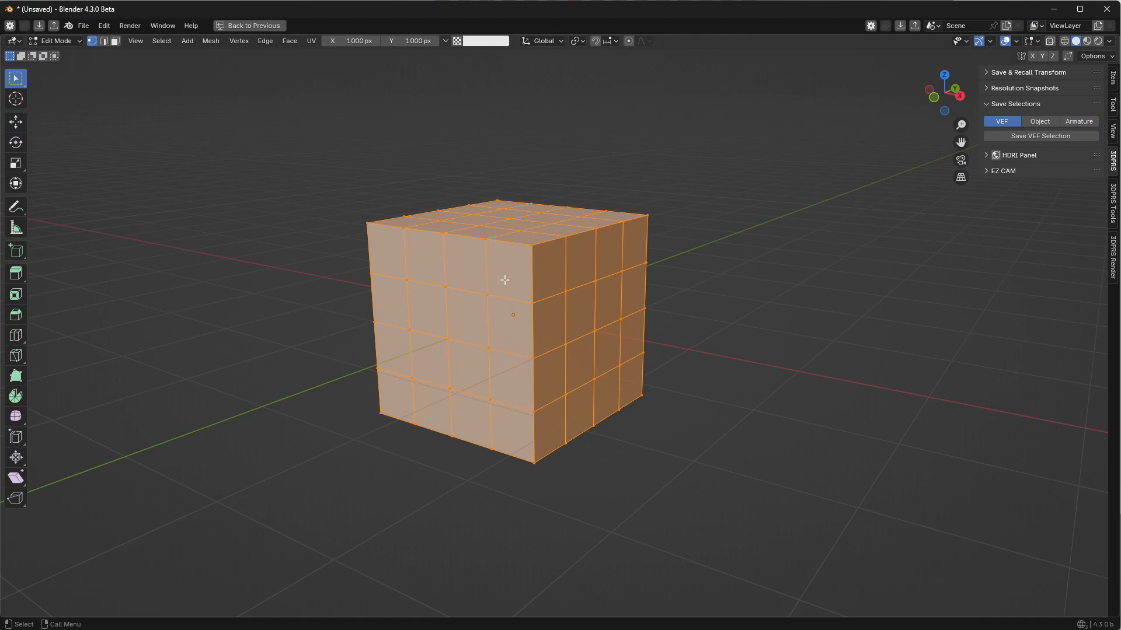
click(532, 257)
middle_drag(528, 254, 481, 269)
scroll(482, 269, up, 1)
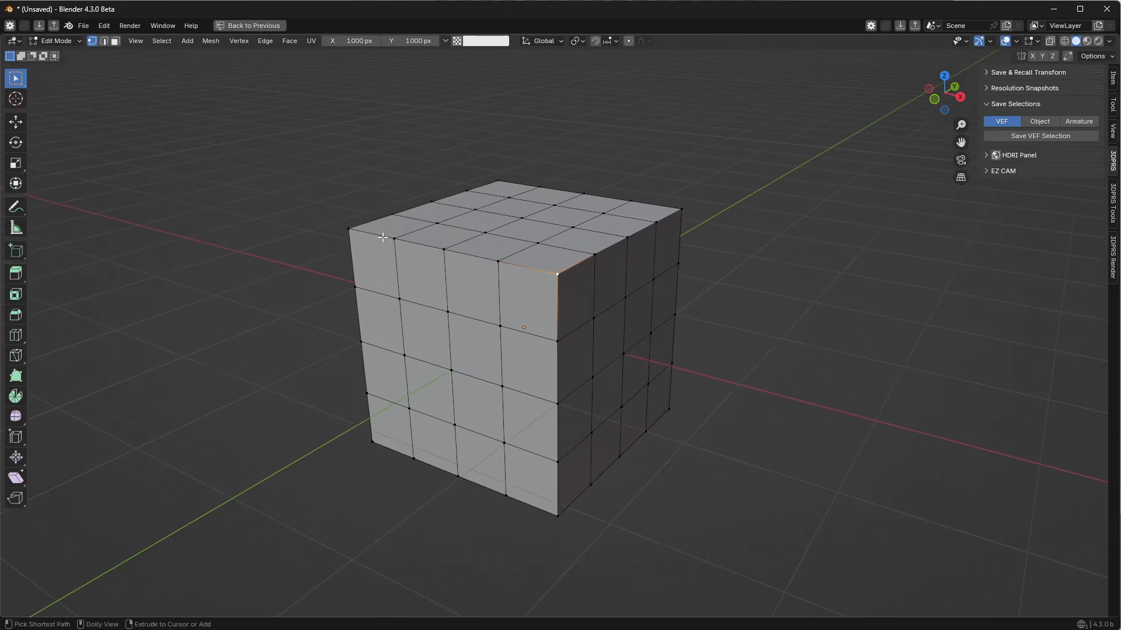
ctrl+shift+click(348, 229)
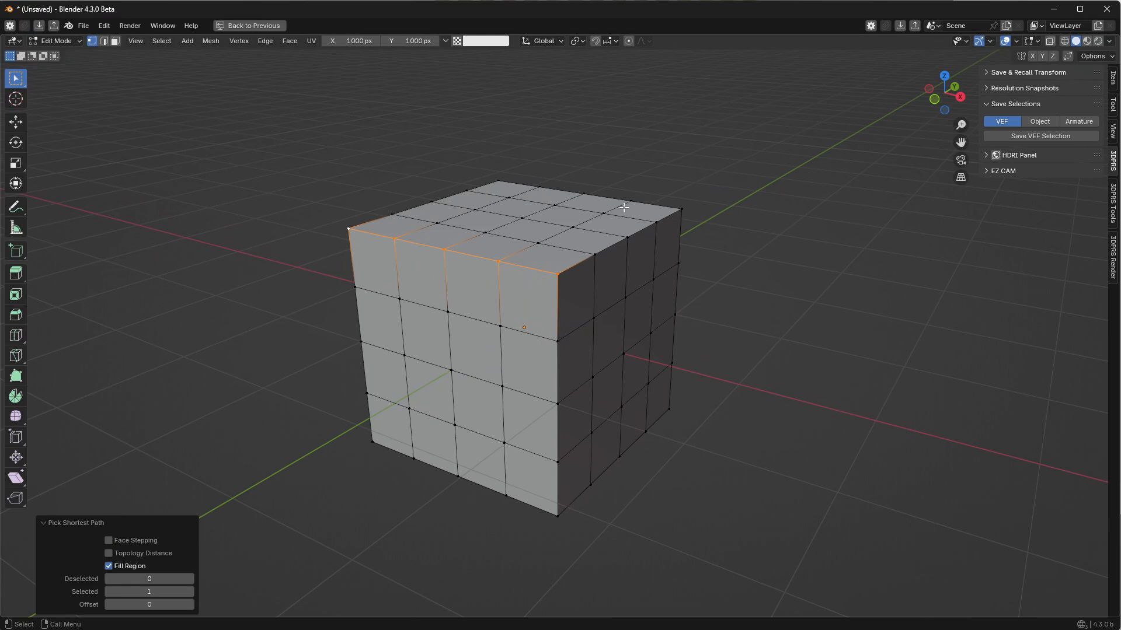
click(1021, 137)
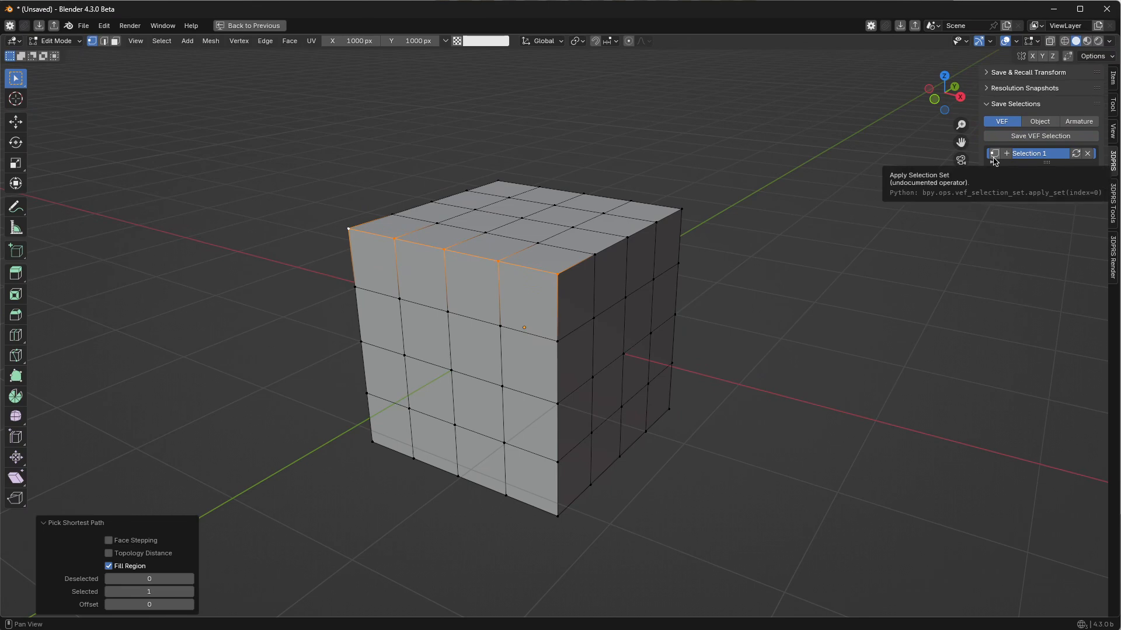
Step: Widen the sidebar and save the top row of four faces on the cube's front side as a second VEF selection
drag(981, 153, 923, 151)
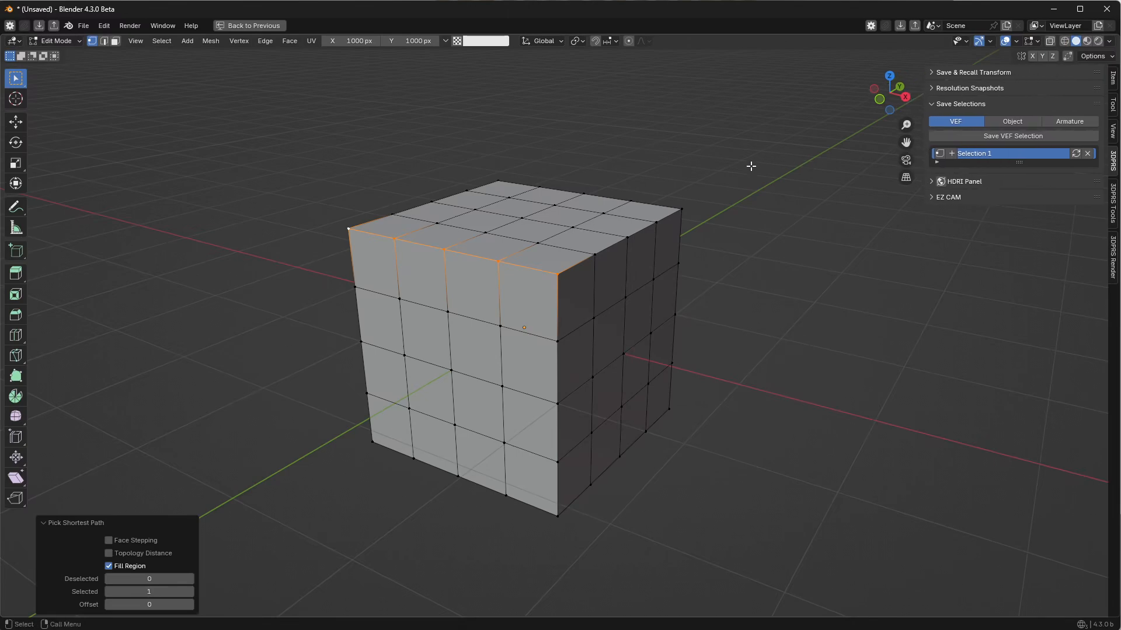
click(626, 153)
key(3)
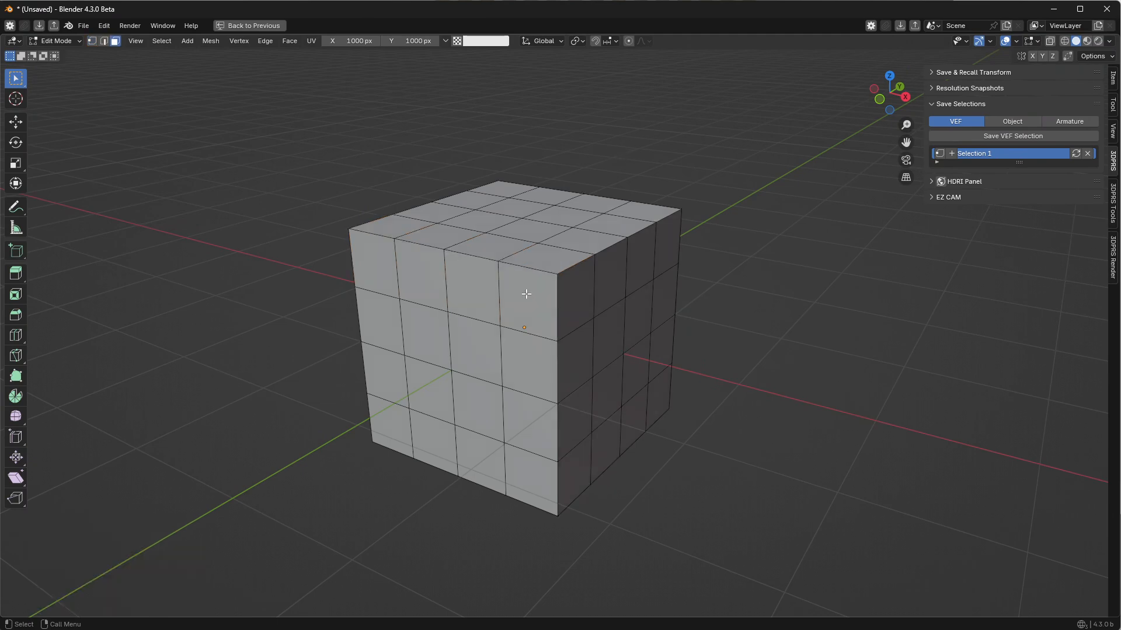
click(527, 295)
ctrl+shift+click(379, 259)
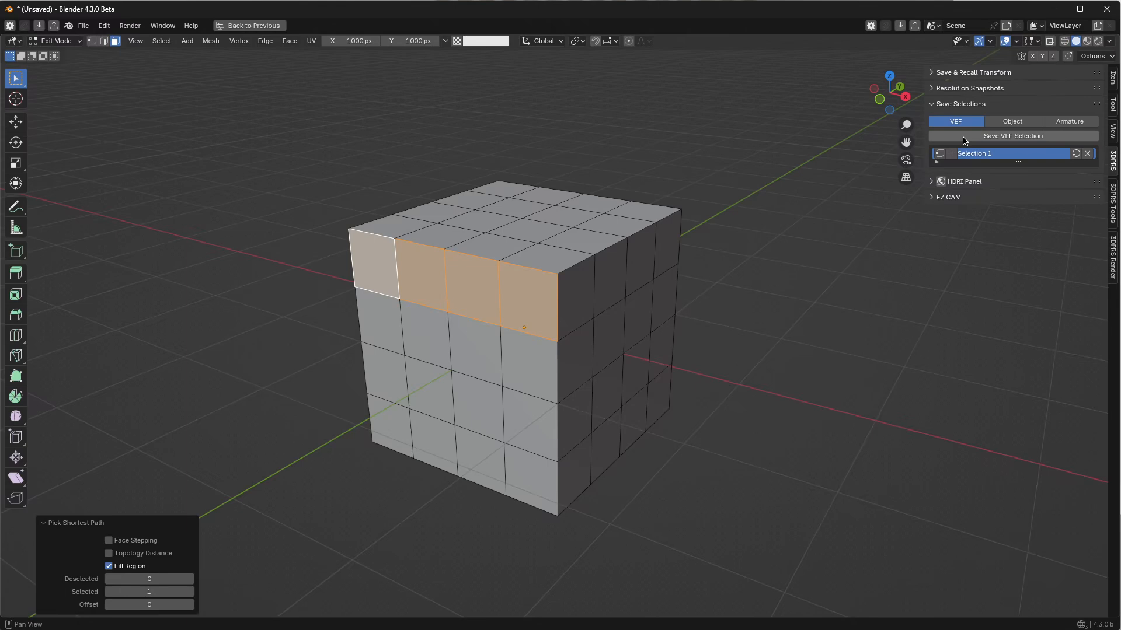
click(965, 139)
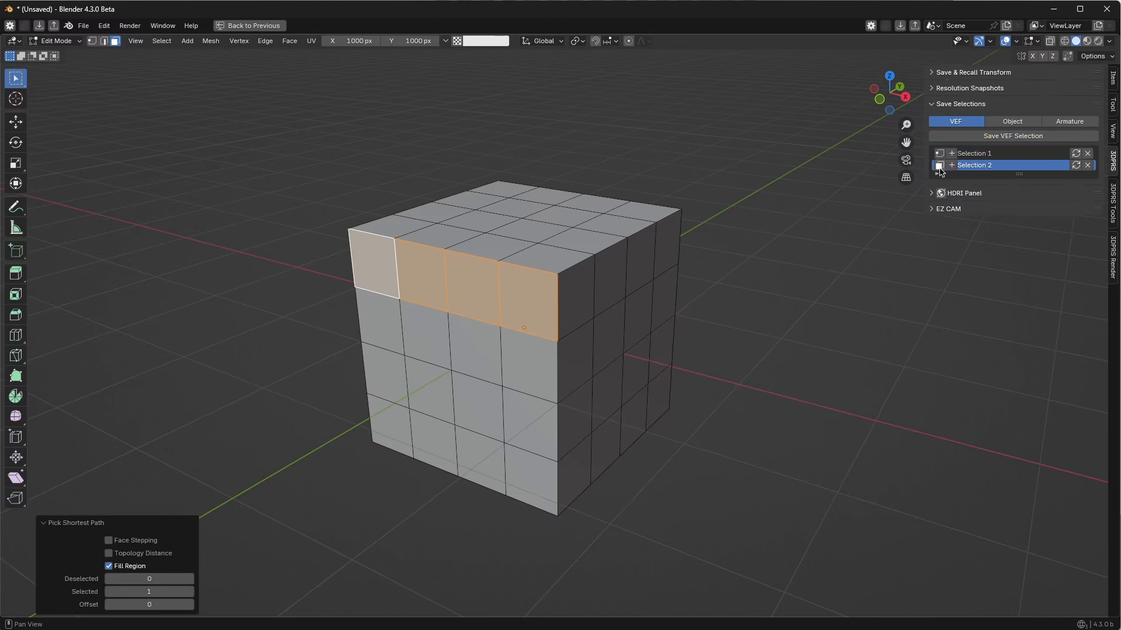
Step: Select the horizontal row of edges below the front side's top faces and save it as a third VEF selection
key(2)
click(529, 333)
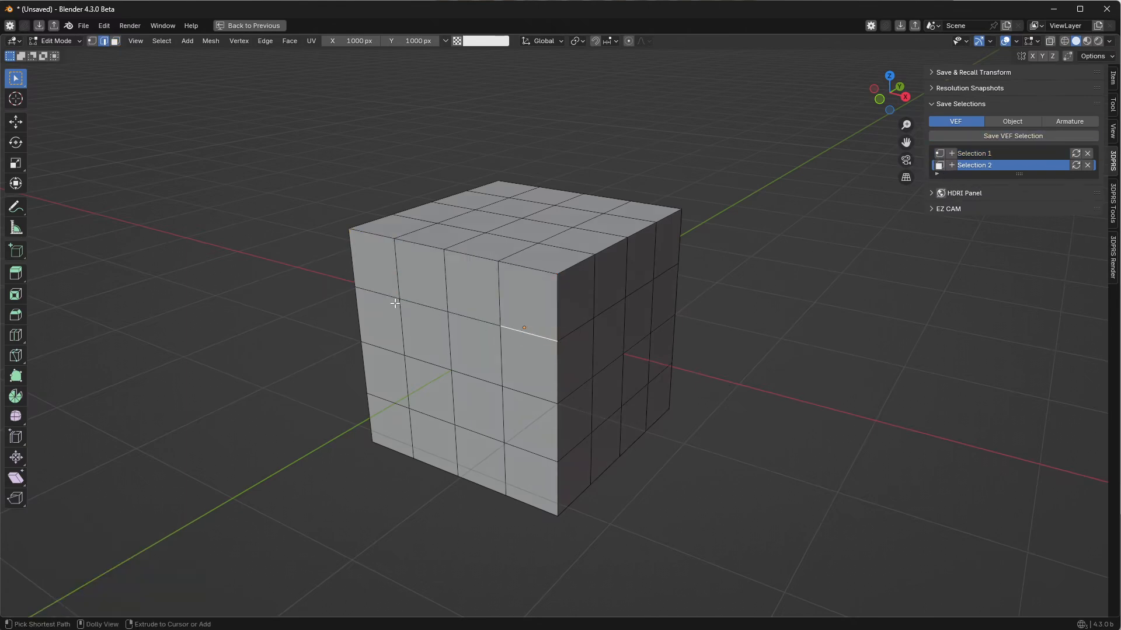
ctrl+click(387, 295)
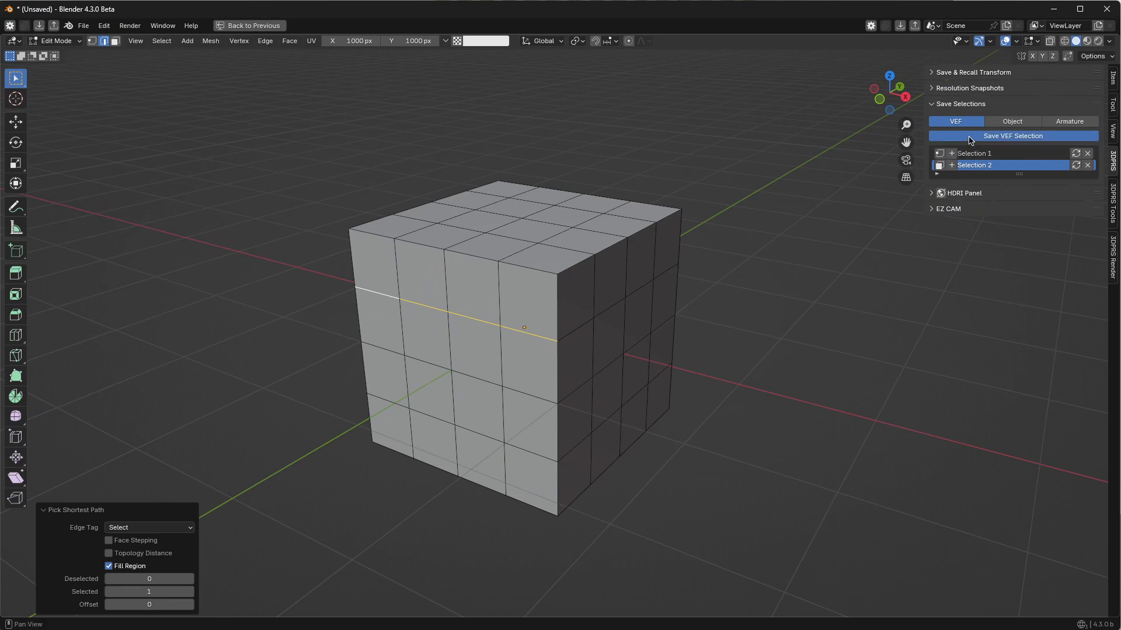
click(993, 136)
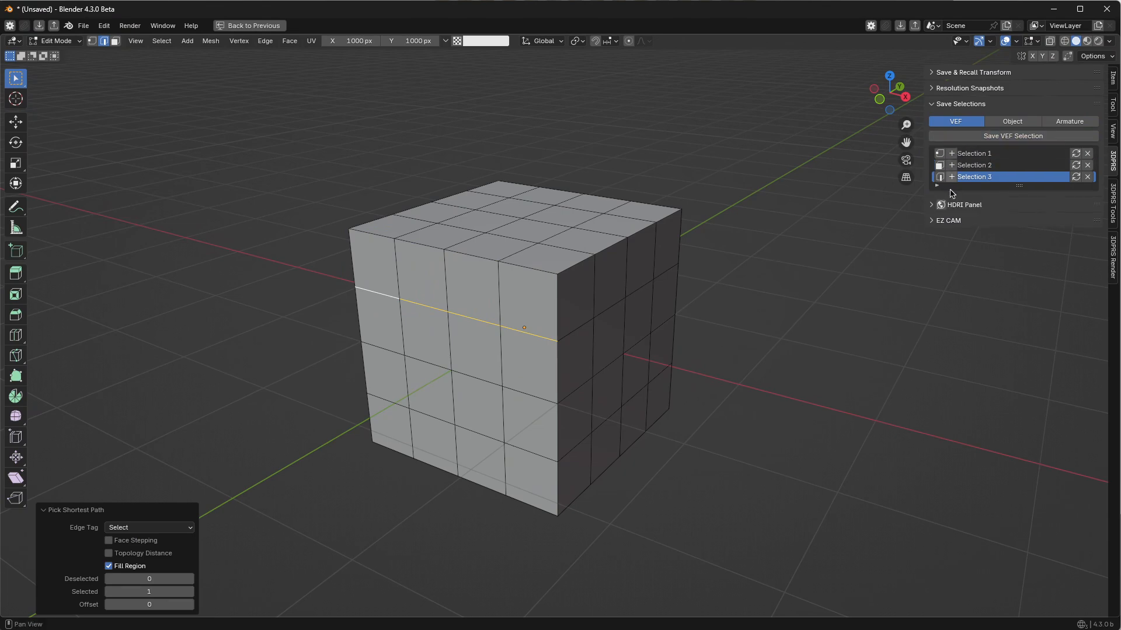
Step: Recall the saved vertex, face and edge selections in turn to compare them
click(939, 154)
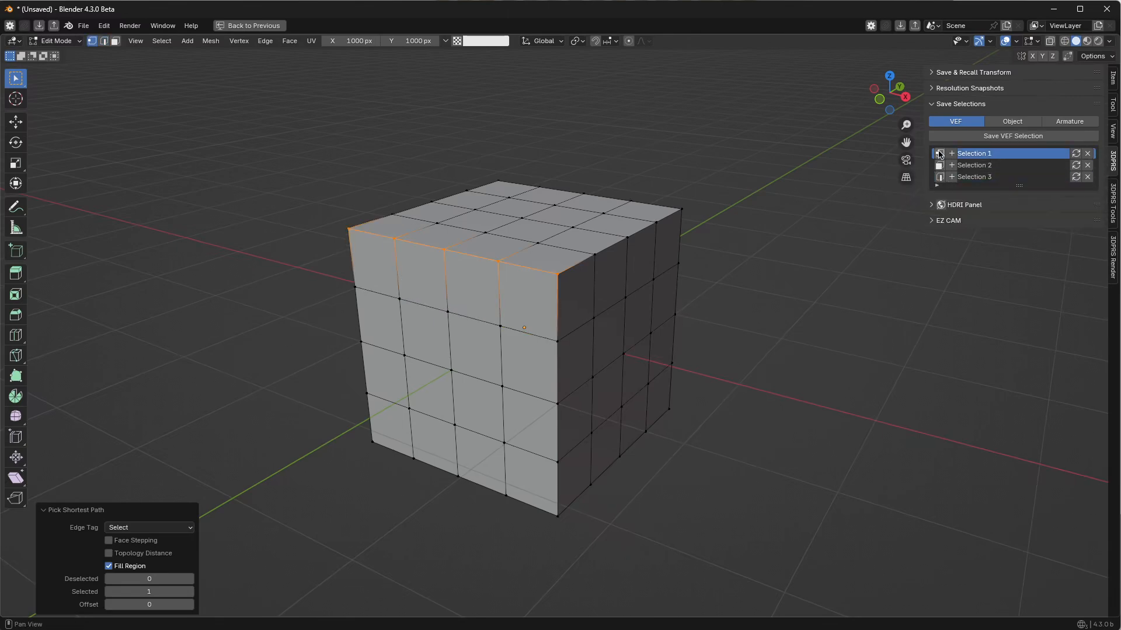
click(939, 165)
click(939, 177)
click(939, 153)
click(939, 165)
click(939, 177)
Step: Add three vertices from the row below to Selection 1, update the saved set, and recall it from a cleared selection
click(939, 153)
shift+click(557, 340)
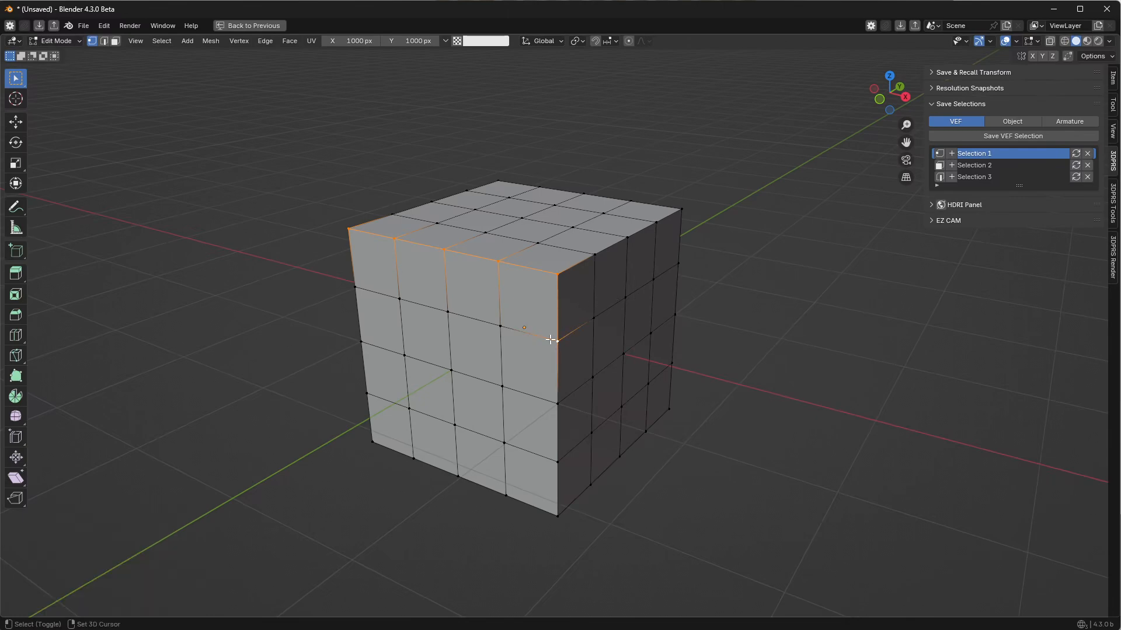
shift+click(501, 325)
shift+click(447, 309)
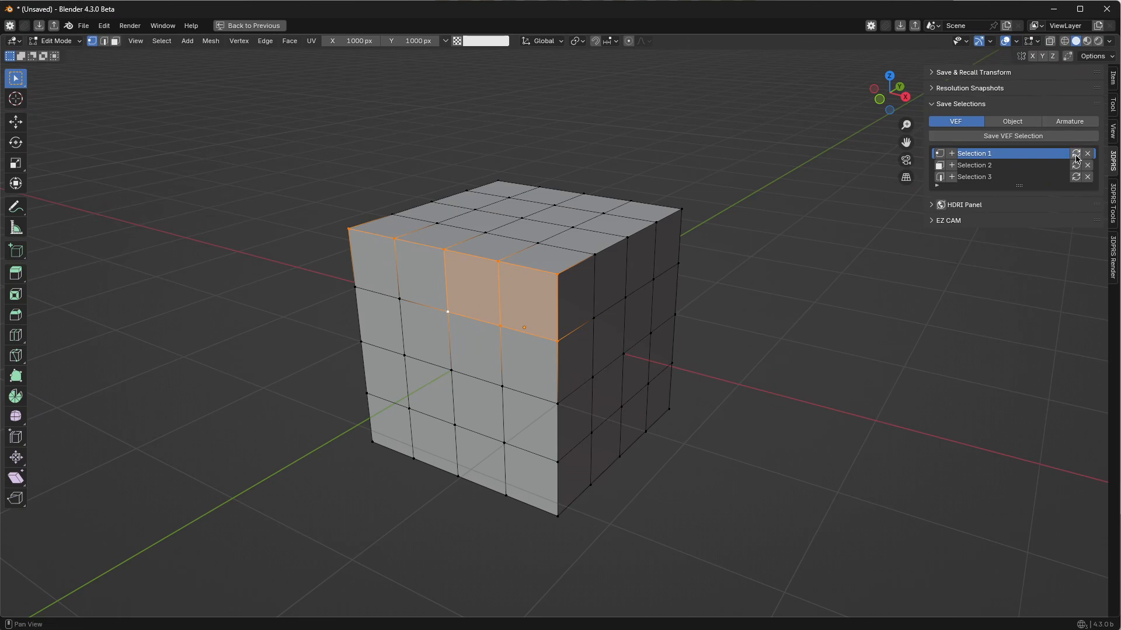
key(alt+a)
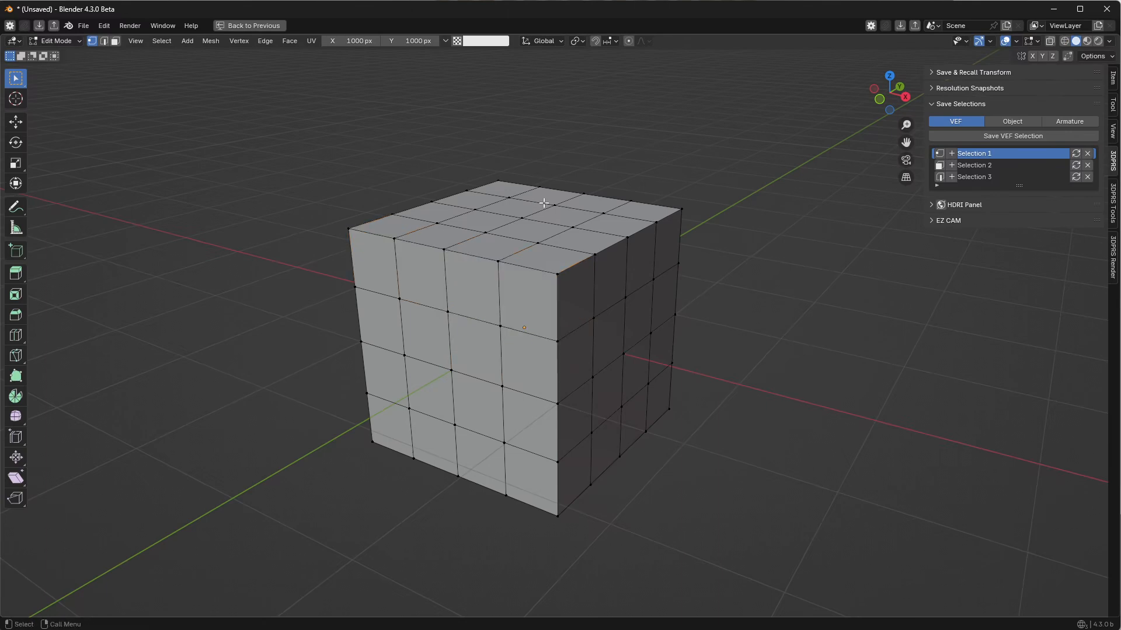
click(939, 155)
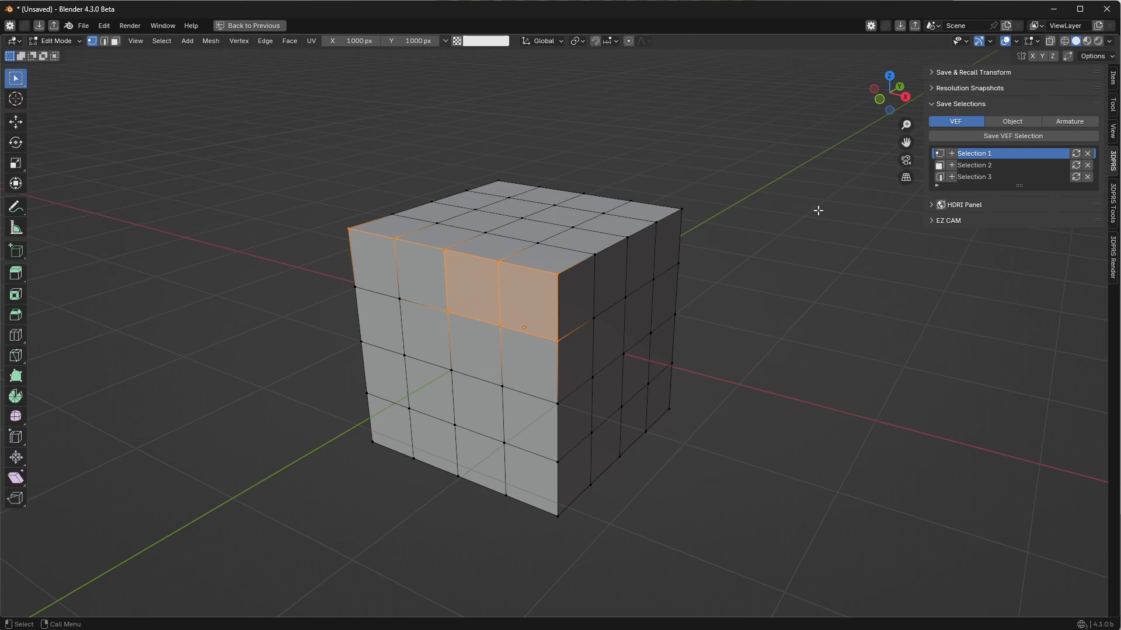
Step: Clear the selection and recall the updated Selection 1 once more to check it, leaving nothing selected
key(alt+a)
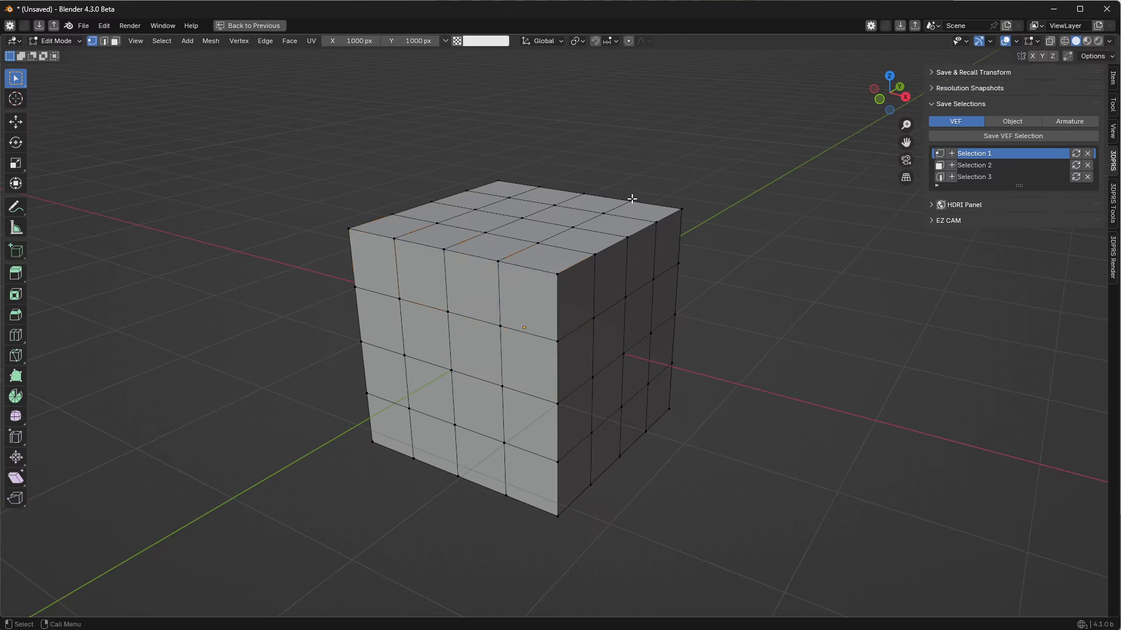
click(501, 263)
key(alt+a)
click(939, 153)
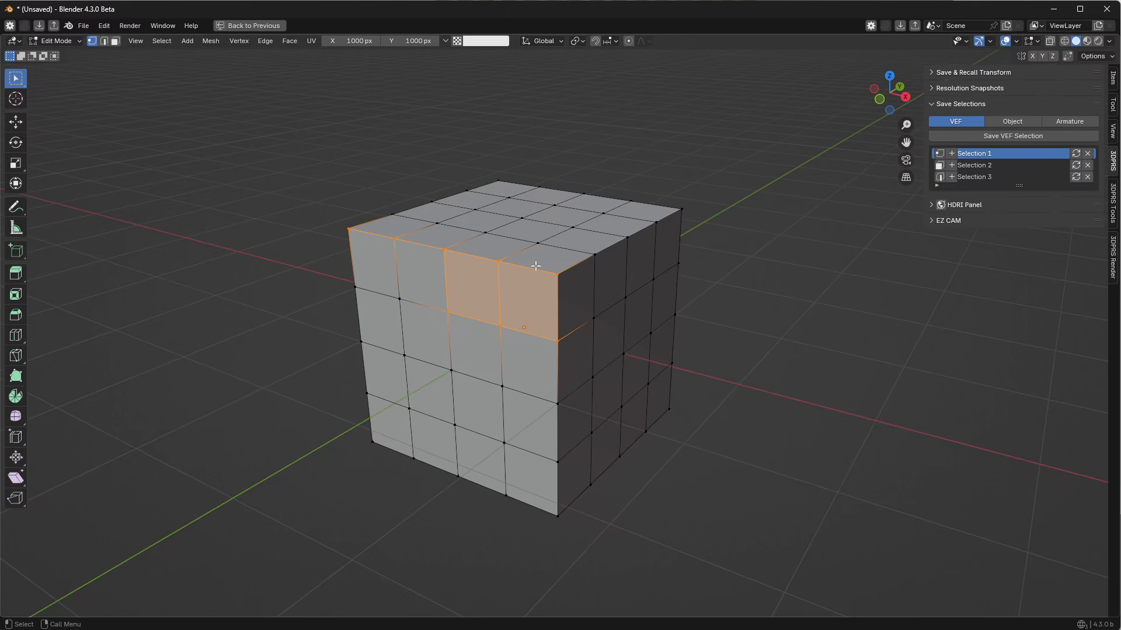
key(alt+a)
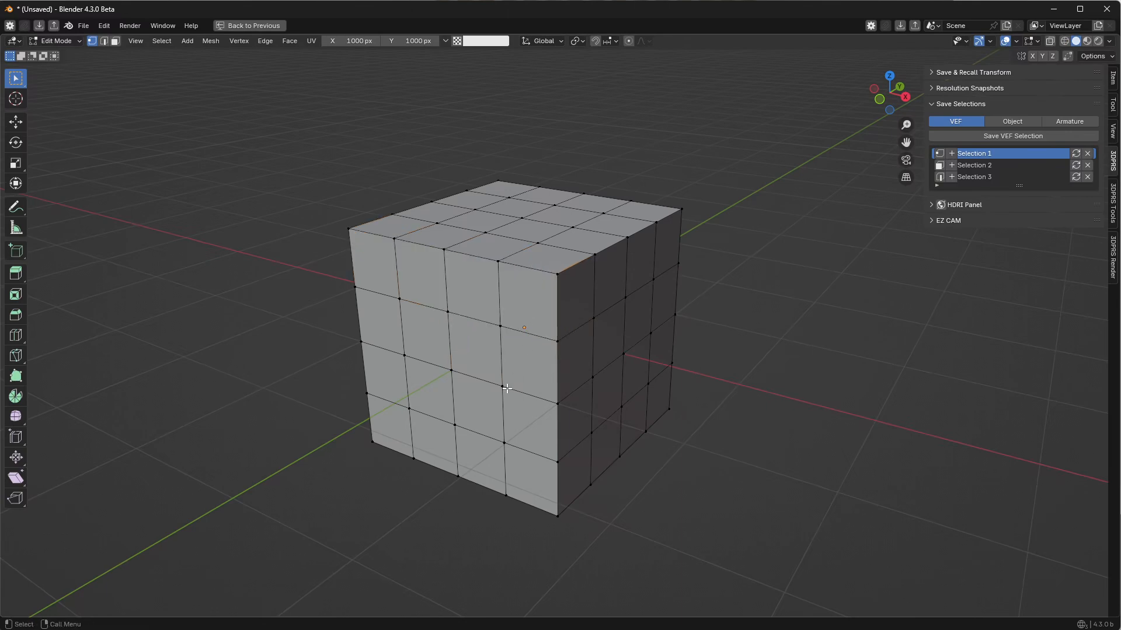
Step: Delete all three saved VEF selections
click(1088, 156)
click(1089, 155)
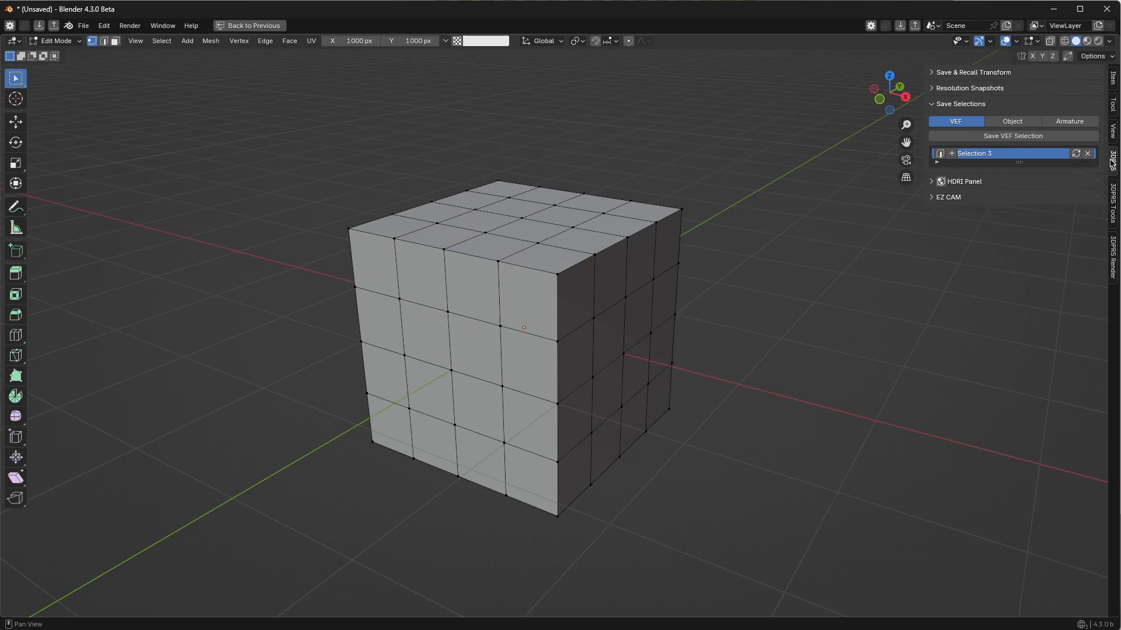
click(1089, 153)
Step: Select the top row of four faces on the cube's front side and save it as a new VEF selection
key(3)
click(534, 301)
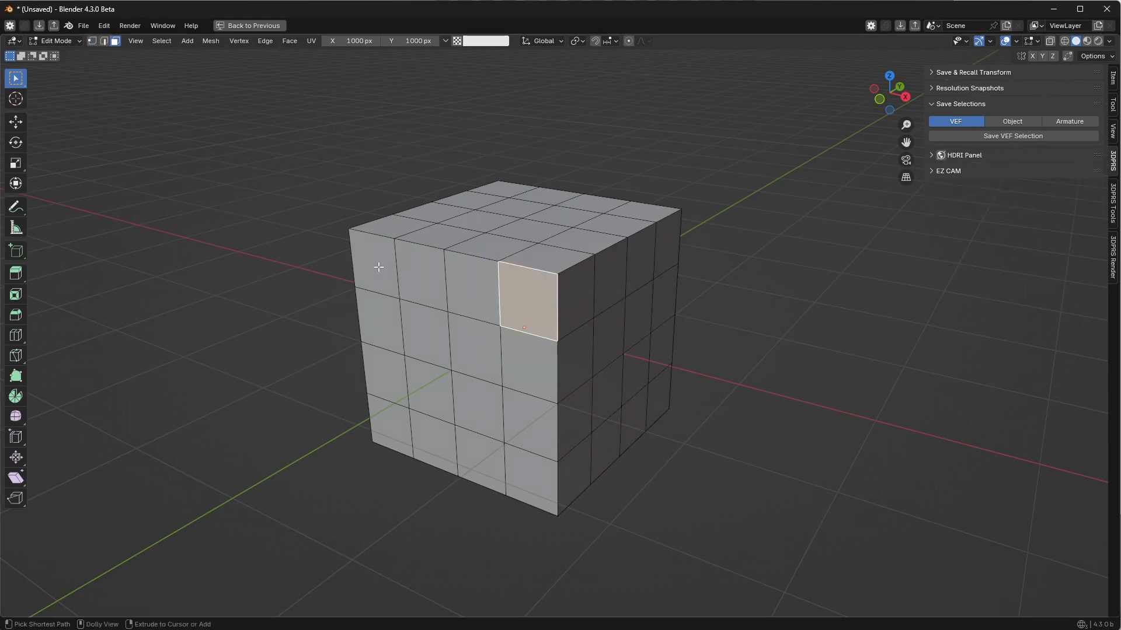
ctrl+shift+click(378, 267)
click(974, 136)
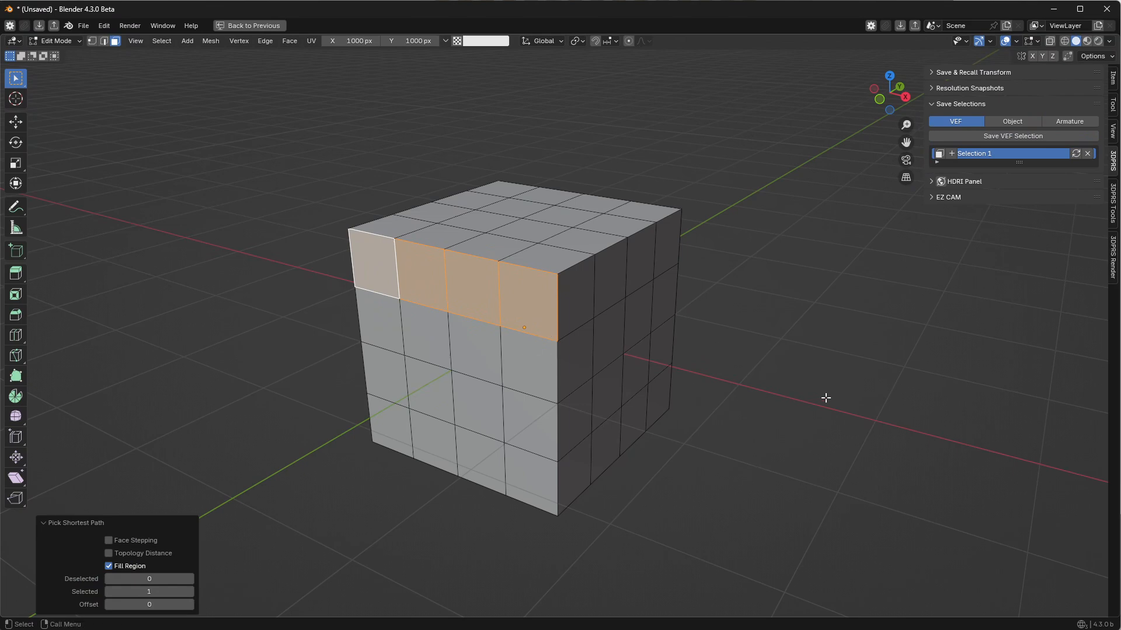
Step: Add the bottom row of four faces on the cube's front side to Selection 1 and recall the combined set
key(alt+a)
click(520, 368)
click(525, 468)
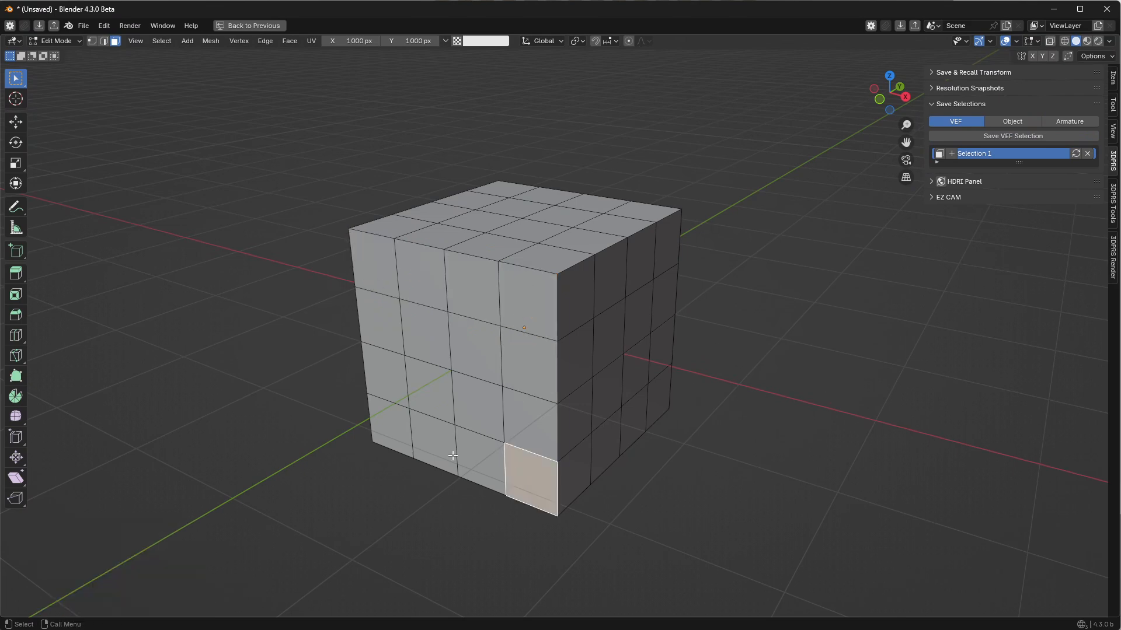
ctrl+shift+click(387, 426)
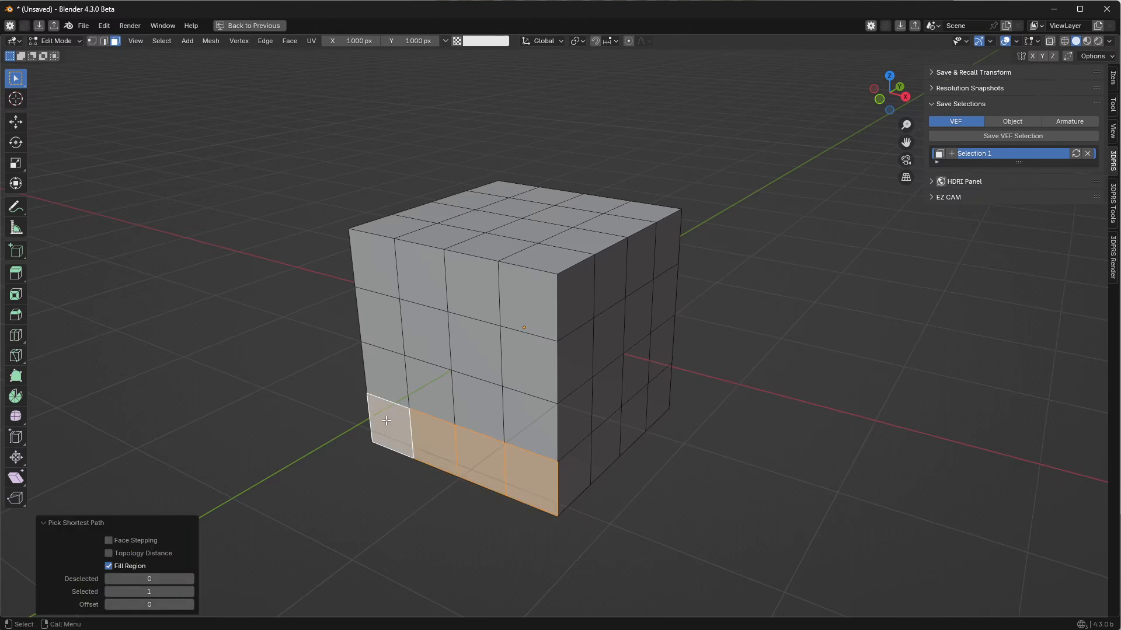
click(953, 155)
click(940, 155)
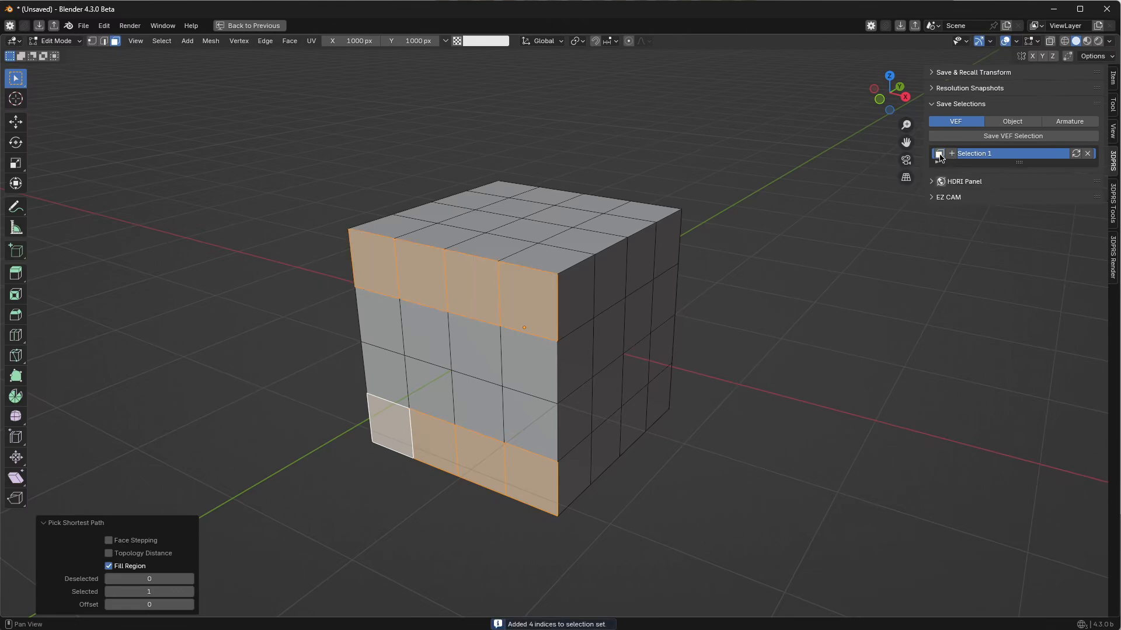
Step: Return to Object Mode and duplicate the cube twice, moving one copy along X and the other about -5.23 m along Y
click(681, 219)
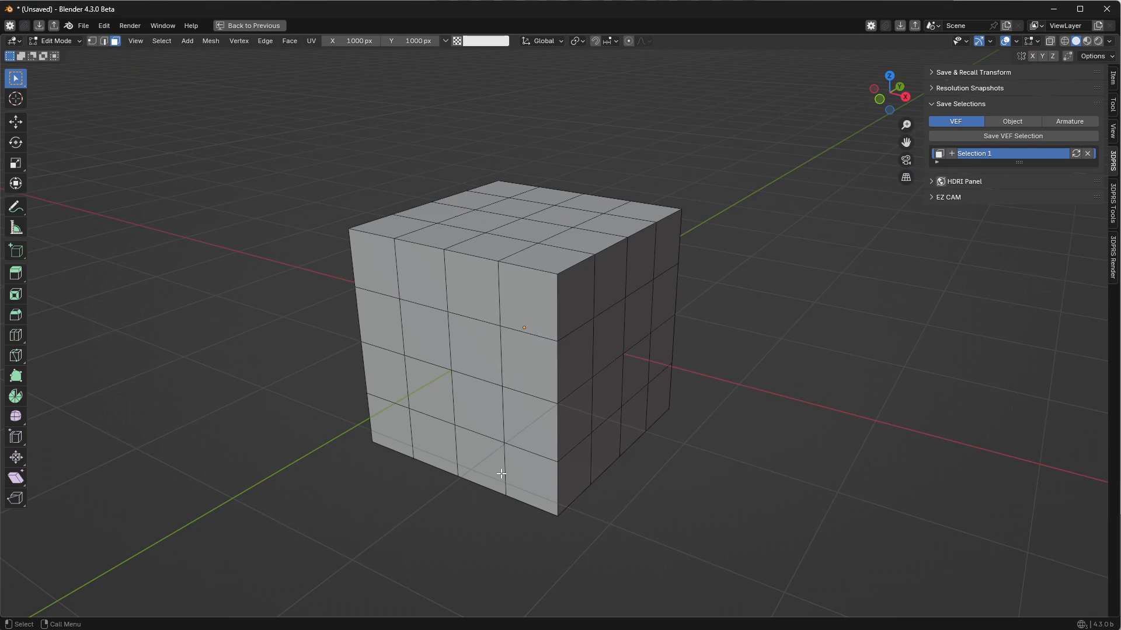
key(Tab)
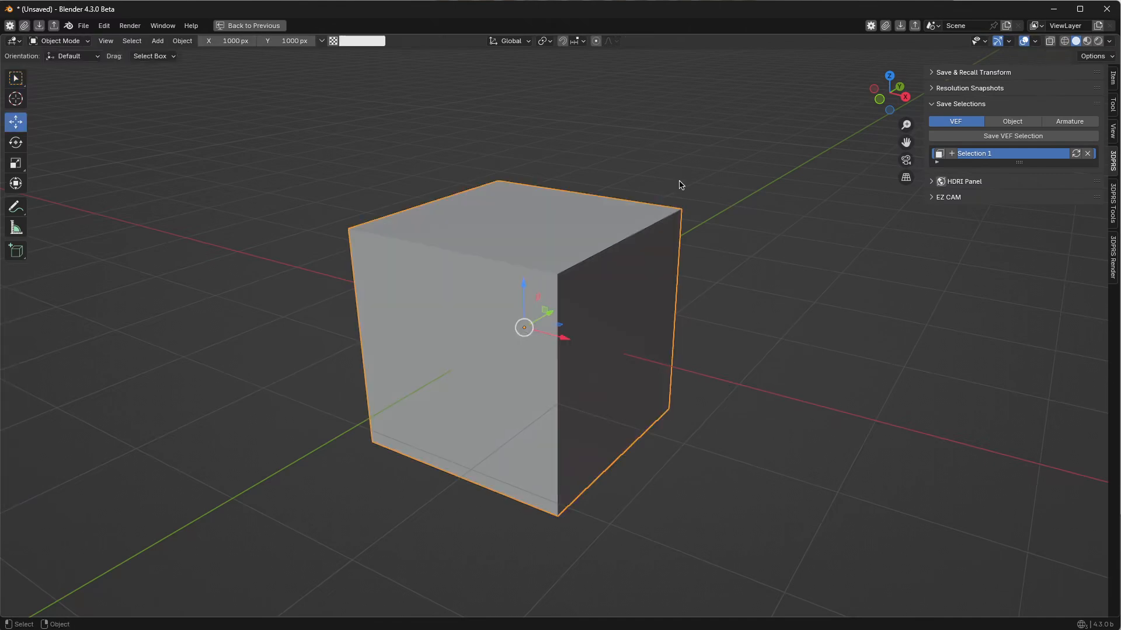
scroll(703, 235, down, 4)
key(g)
key(x)
click(433, 243)
key(g)
key(y)
click(310, 340)
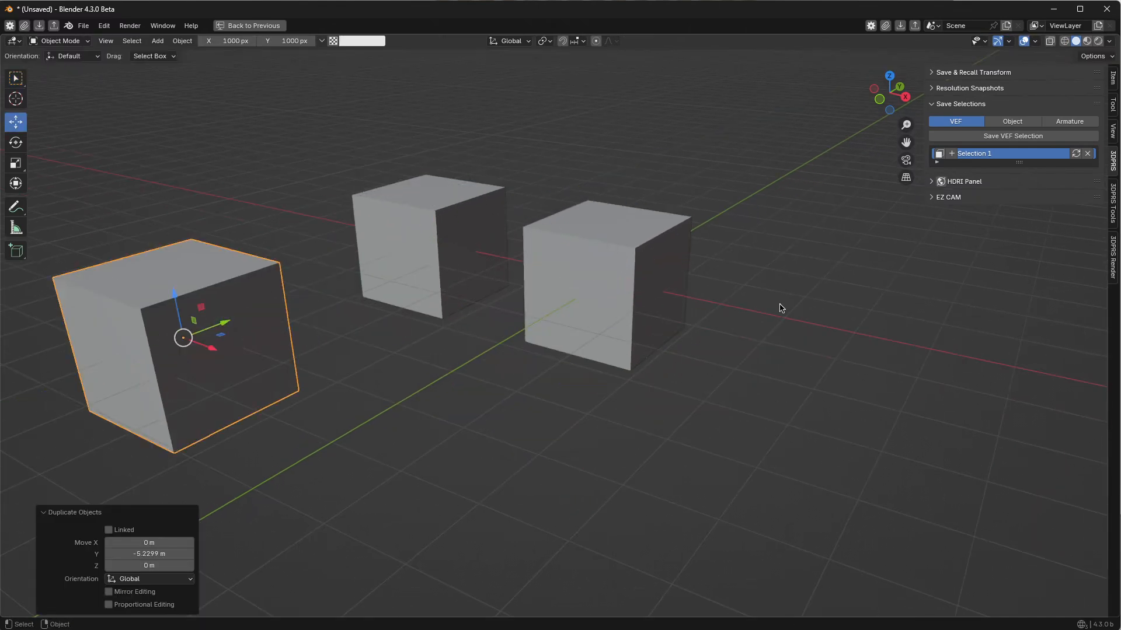
middle_drag(779, 308, 519, 276)
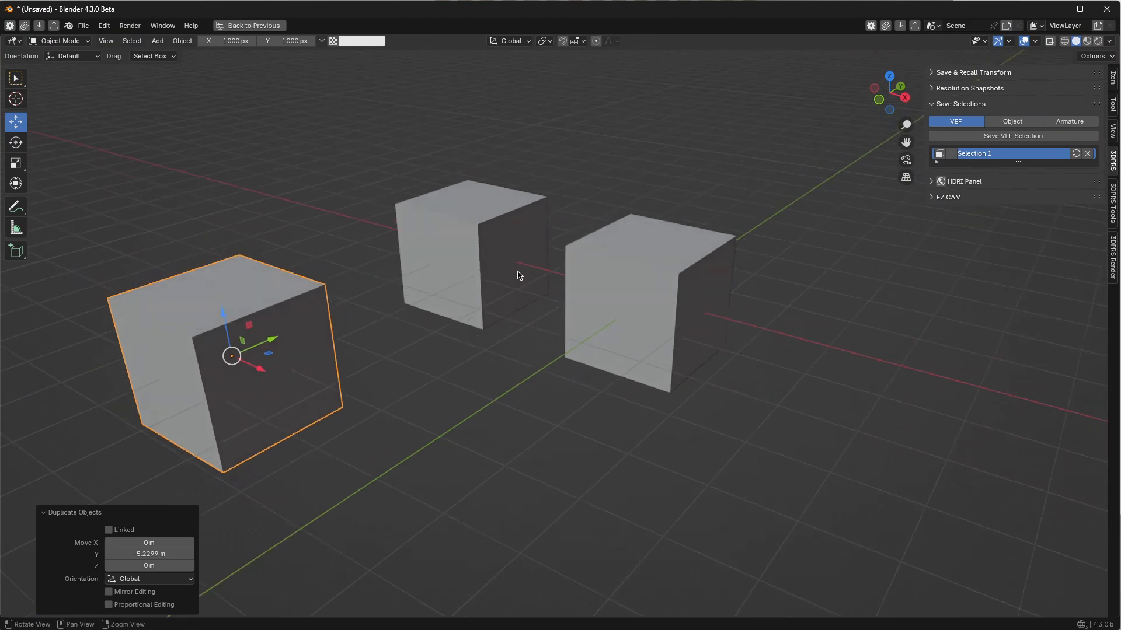
Step: Save three object selection sets: the nearest cube alone, the other two cubes together, and all three cubes; clear the selection
click(1032, 124)
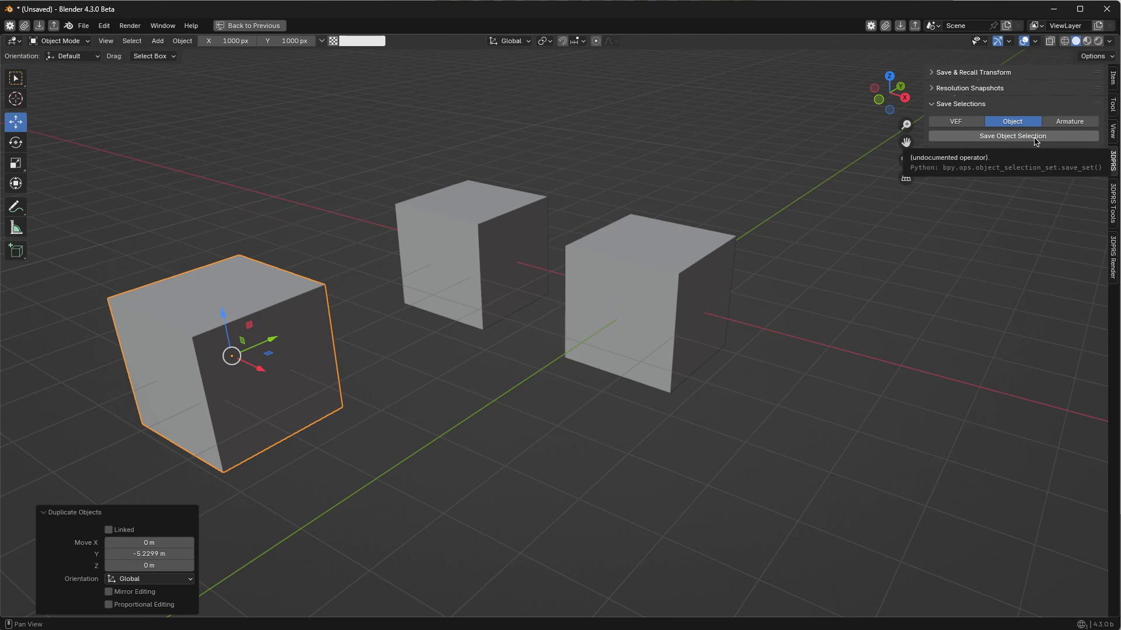
click(1034, 138)
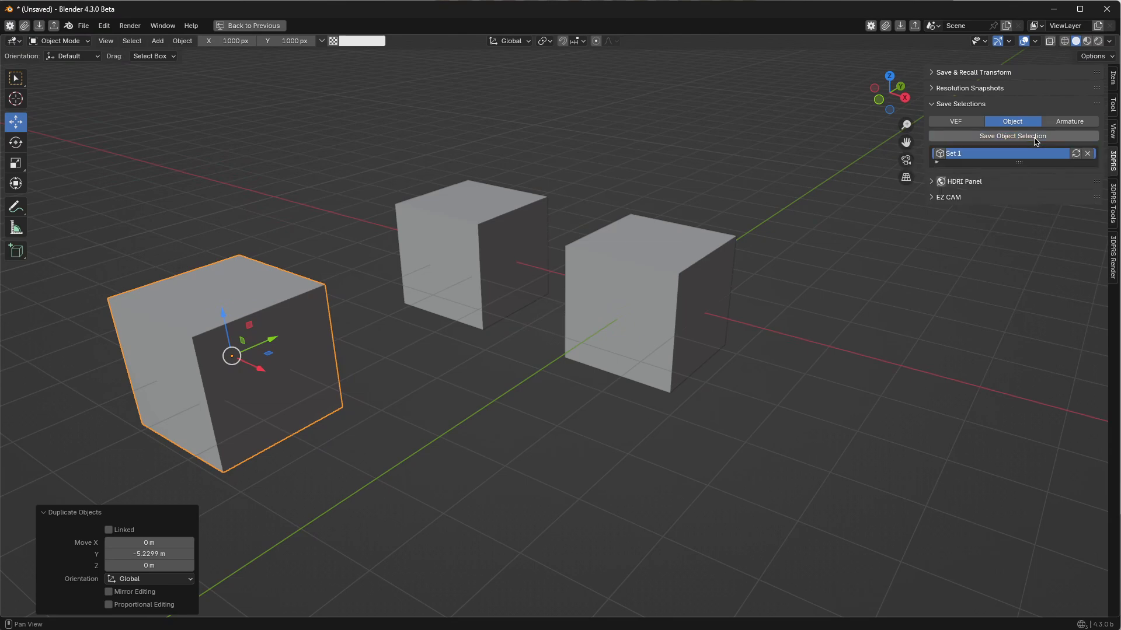
drag(745, 97, 441, 318)
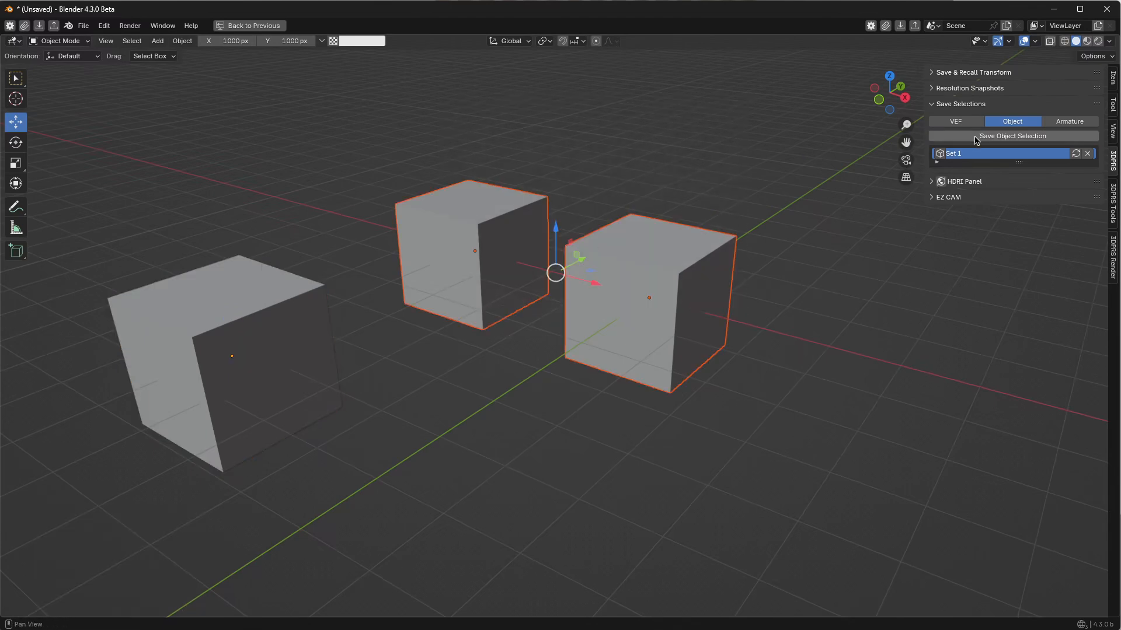
click(993, 136)
shift+click(210, 335)
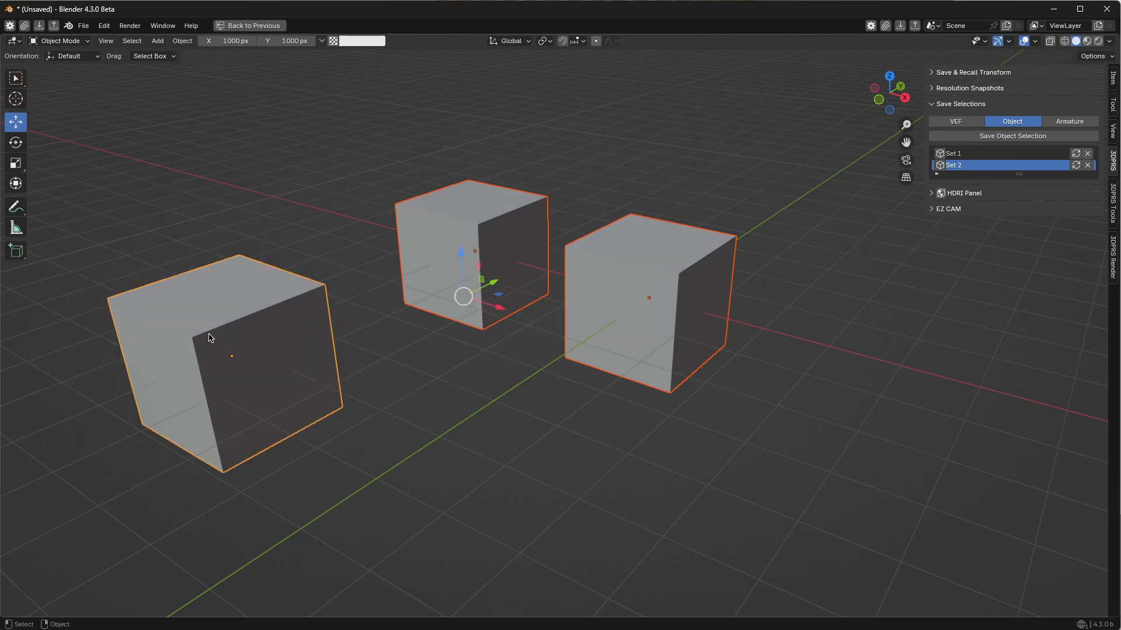
click(997, 137)
click(949, 321)
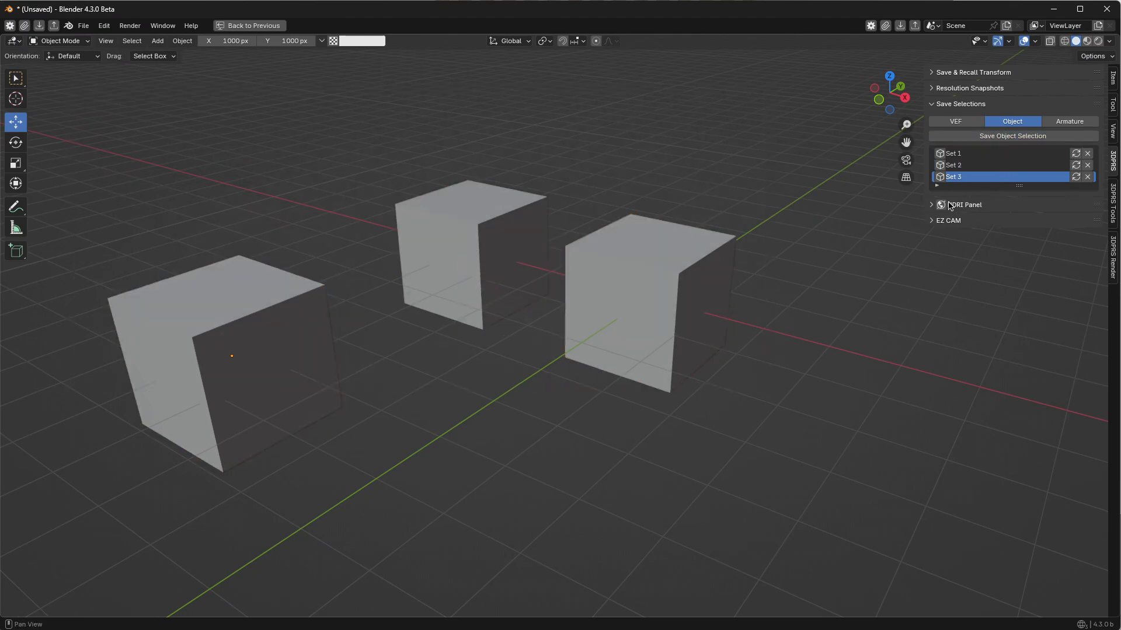
Step: Recall the saved object selections Set 1, Set 2 and Set 3 in turn several times, and deselect everything
click(941, 155)
click(940, 166)
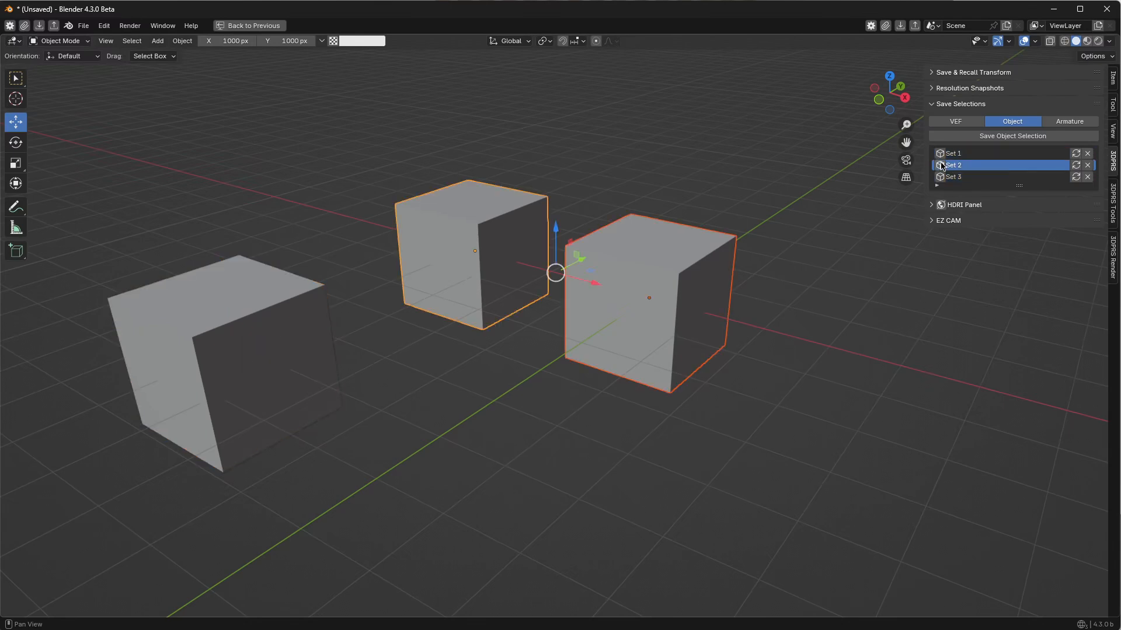
click(940, 177)
click(940, 154)
click(940, 165)
click(940, 177)
click(941, 154)
click(940, 166)
click(941, 176)
click(894, 260)
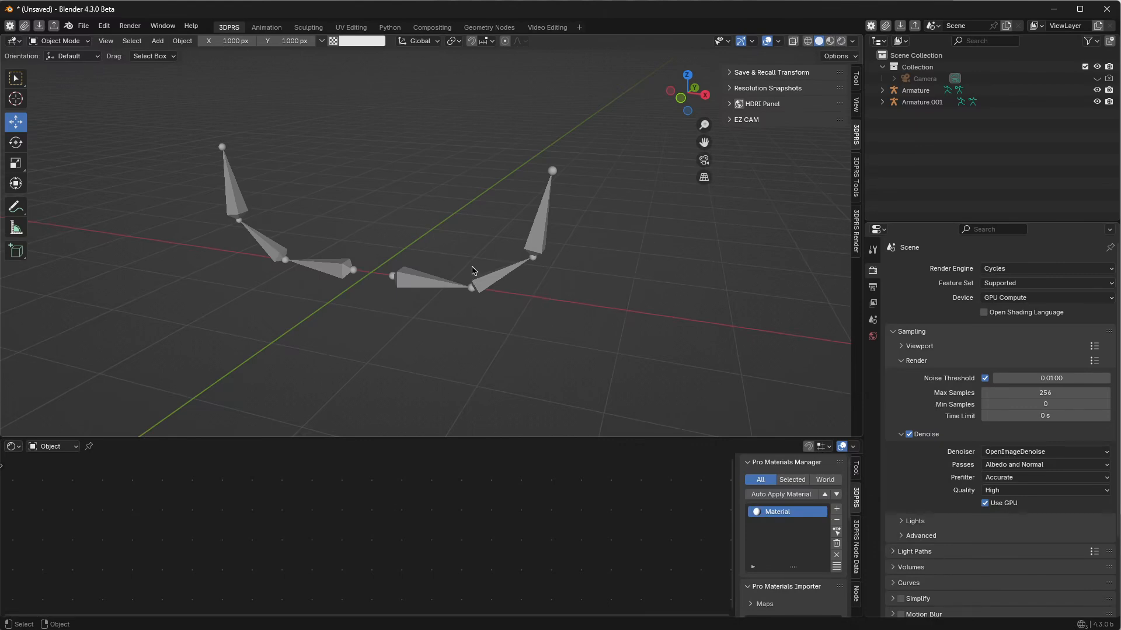
Step: Enlarge the 3D viewport in the armature scene and install the add-on from 3dprs_save_selections_v12_extension.zip in the file manager
drag(271, 437, 239, 479)
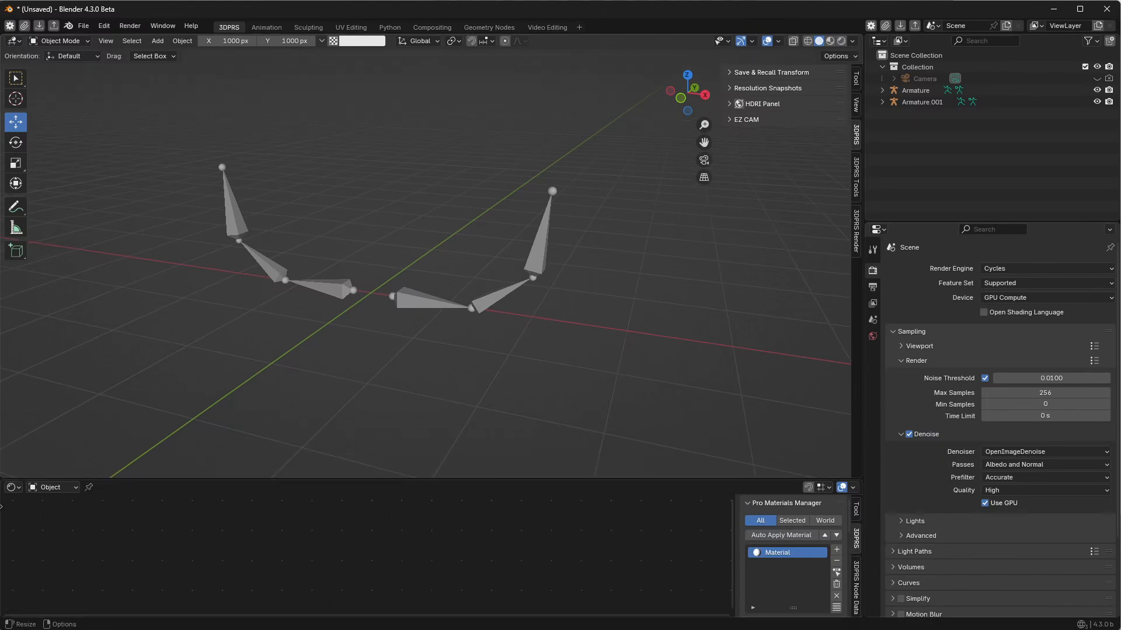
key(alt+Tab)
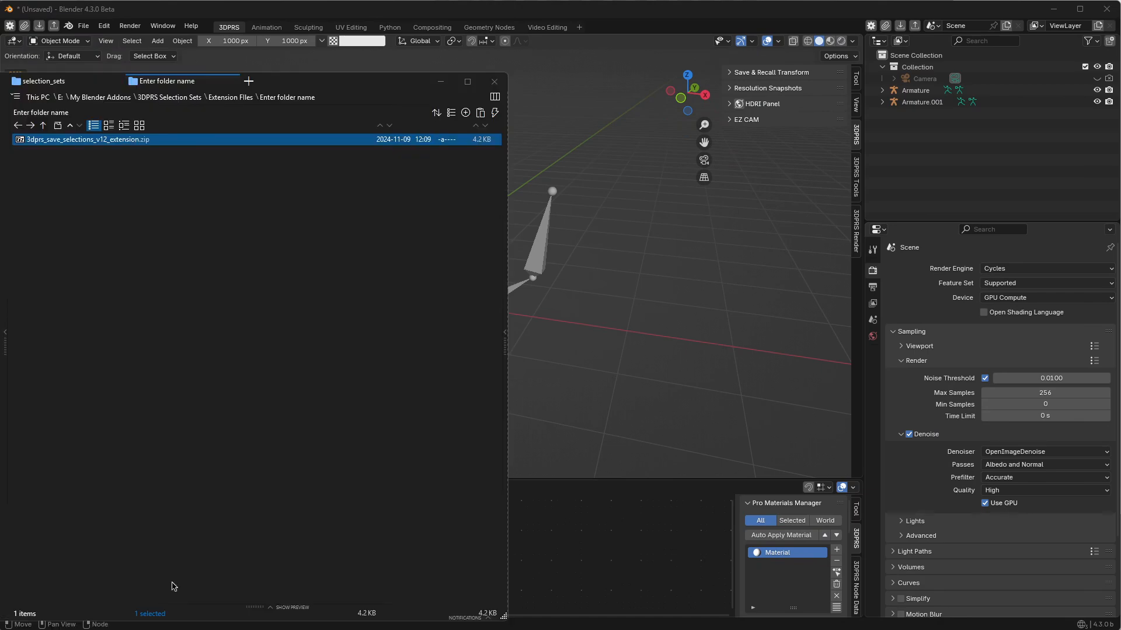
drag(112, 143, 578, 233)
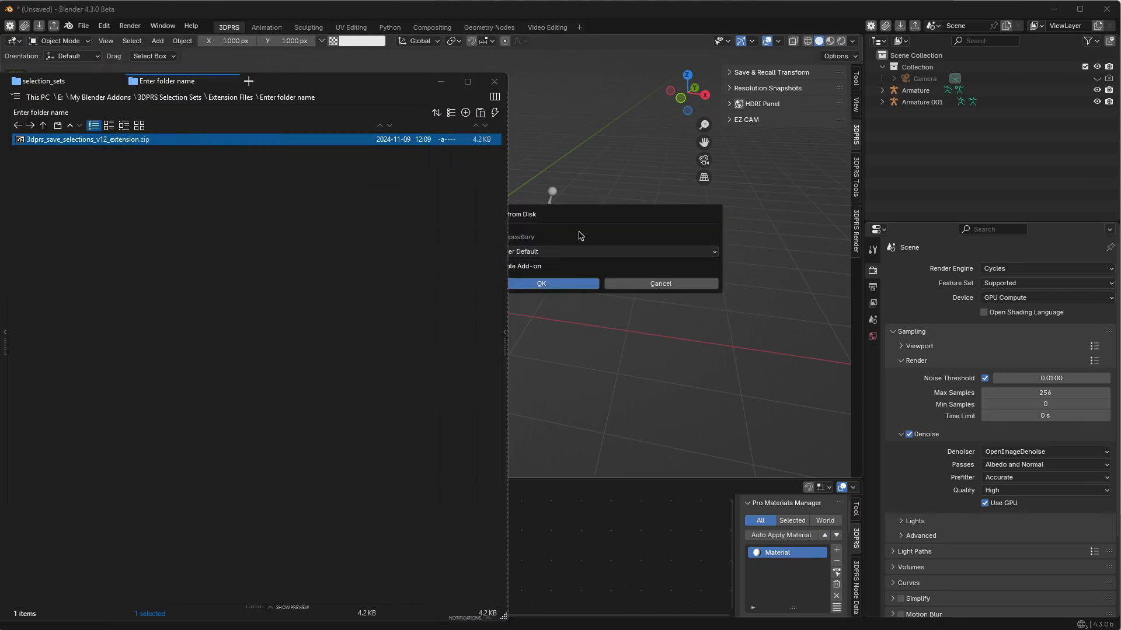
click(578, 284)
Step: Select Armature.001 and switch it to Pose Mode
click(547, 232)
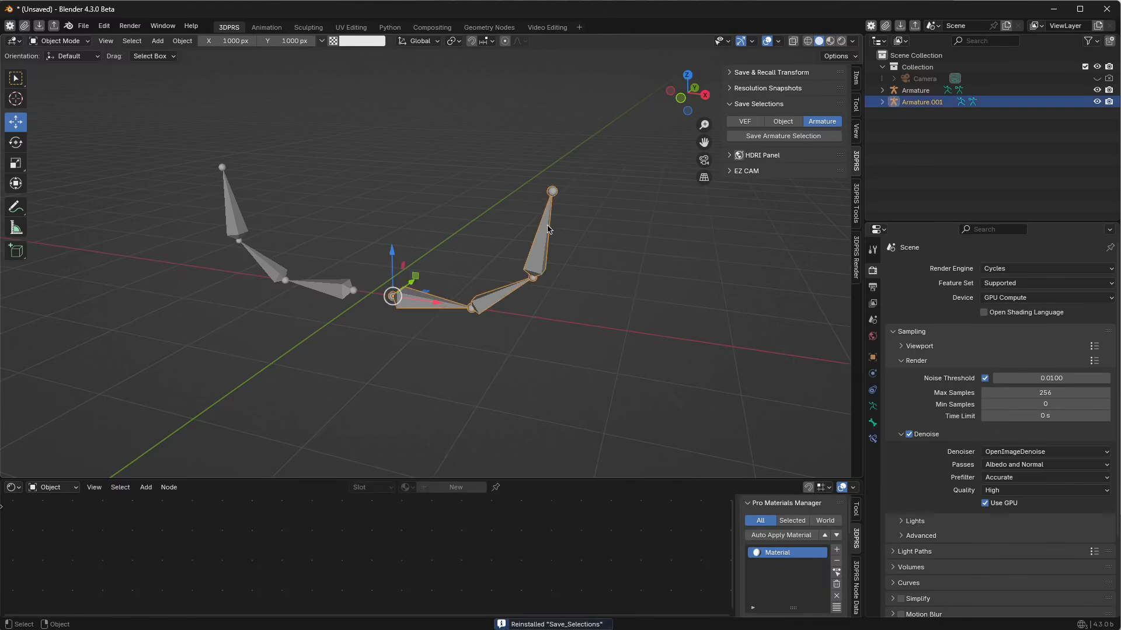
scroll(538, 245, up, 3)
scroll(493, 283, down, 2)
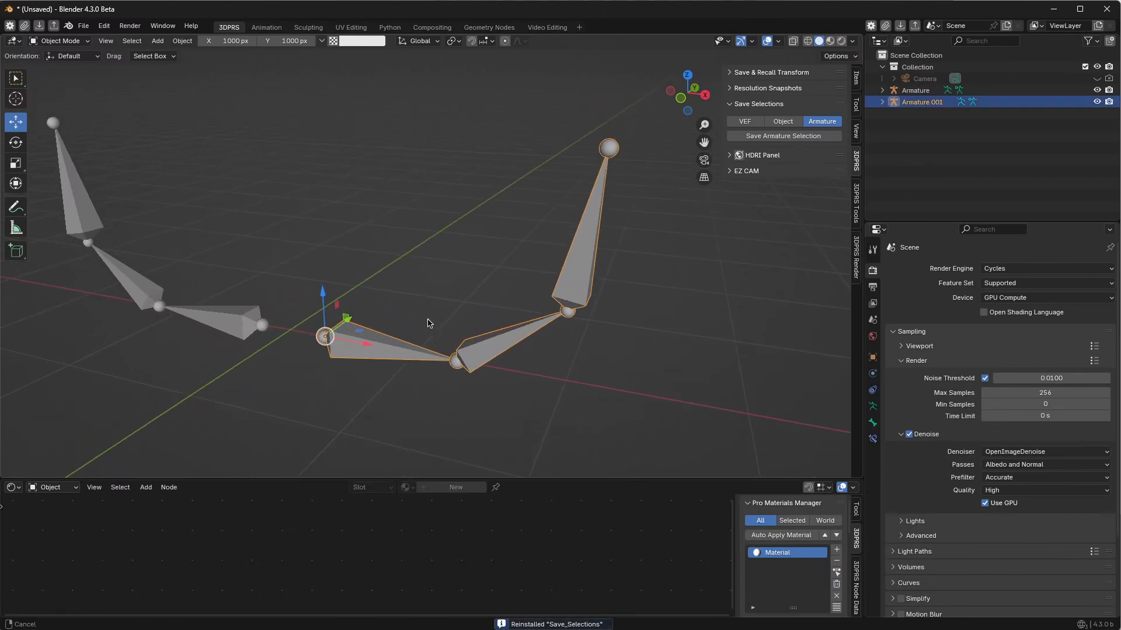
click(59, 41)
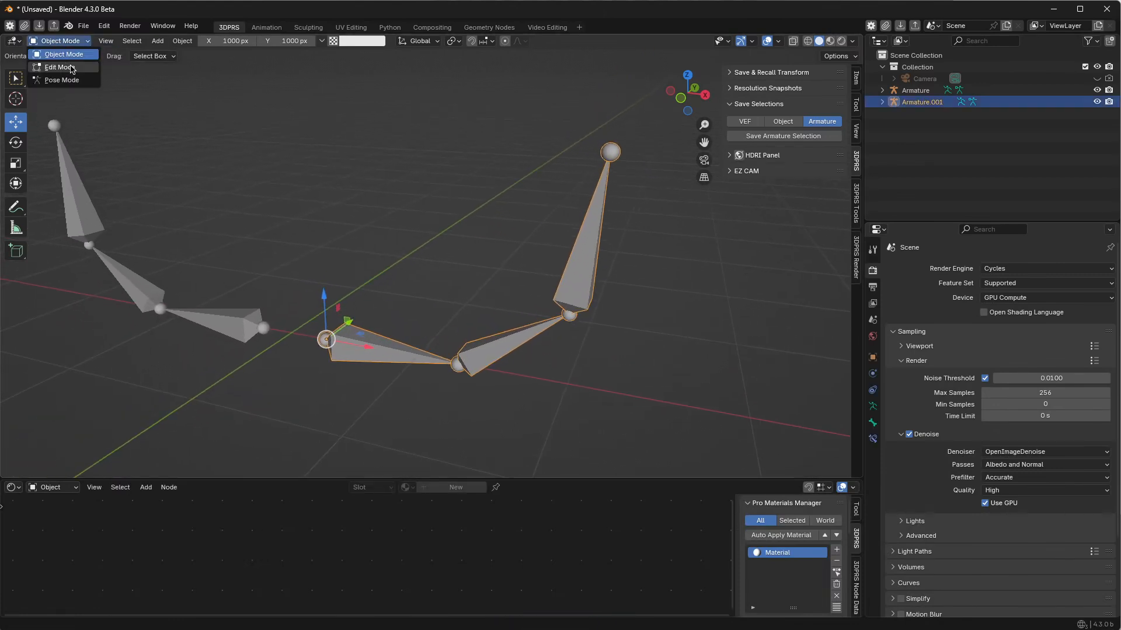
click(61, 80)
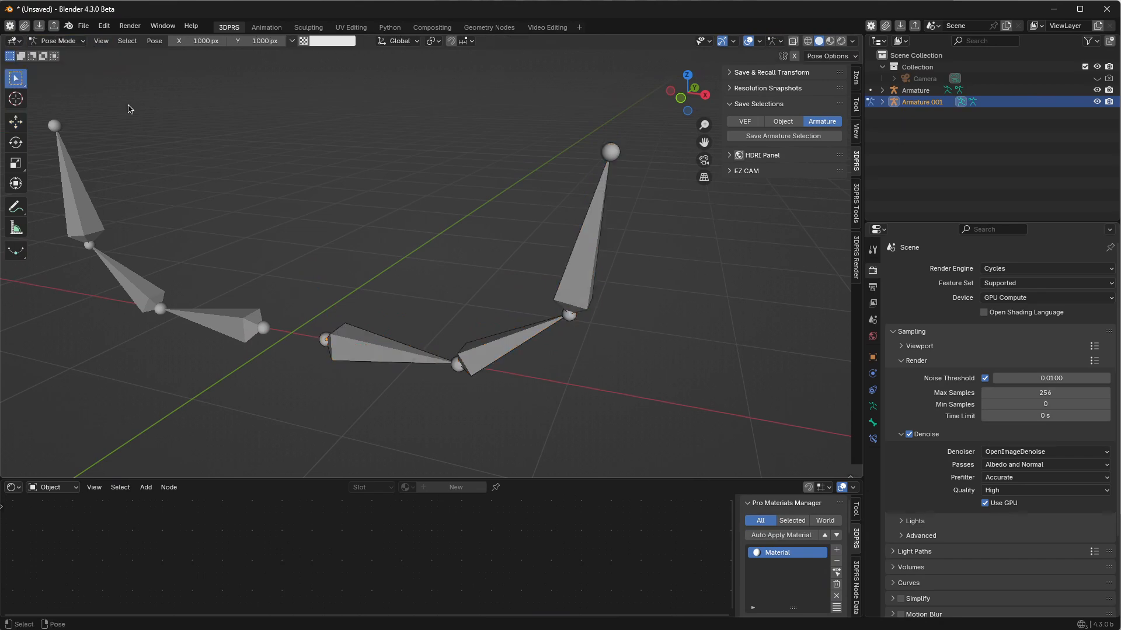
Step: Save the first two bones of Armature.001 as one armature selection and its upright end bone as another
scroll(521, 319, down, 2)
middle_drag(424, 328, 444, 332)
click(421, 345)
shift+click(505, 344)
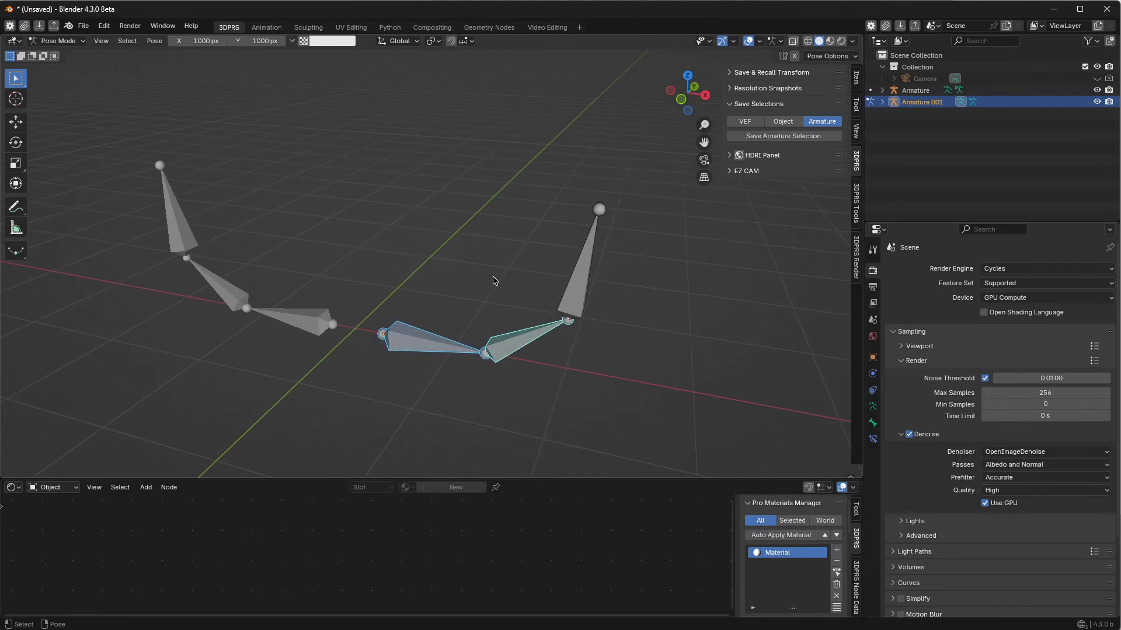
click(778, 138)
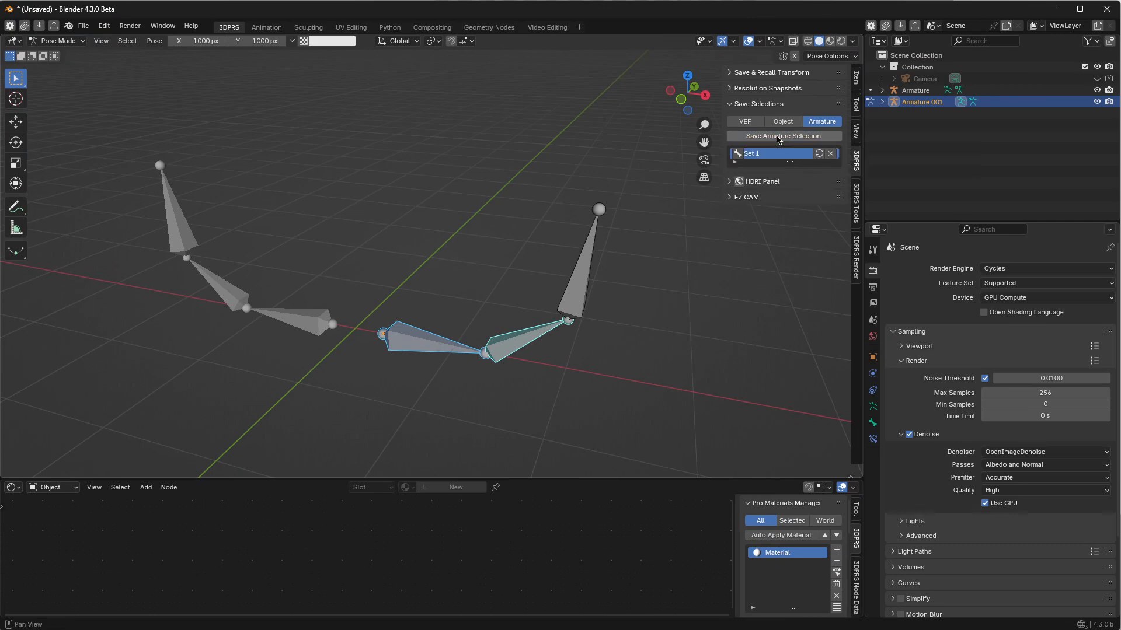
click(577, 291)
click(766, 137)
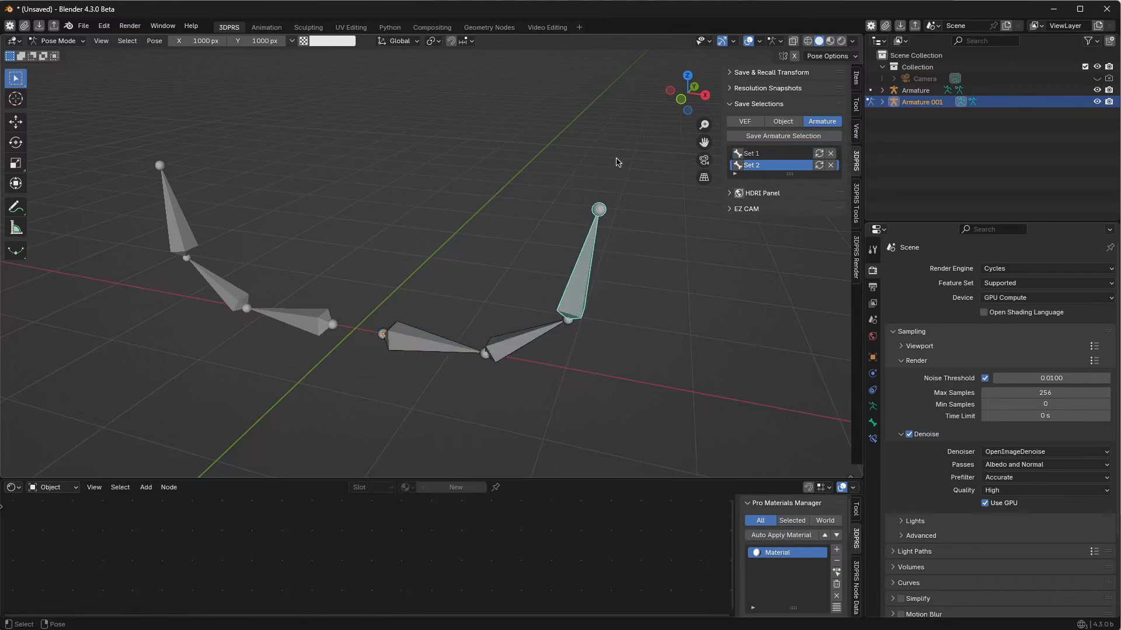
Step: Recall the armature selections Set 1 and Set 2 alternately, finishing on Set 1
click(738, 153)
click(737, 166)
click(738, 154)
click(738, 166)
click(737, 154)
click(738, 166)
click(739, 154)
click(739, 166)
click(738, 154)
click(738, 166)
click(738, 154)
Step: Select only the middle bone of Armature.001
click(525, 358)
click(494, 360)
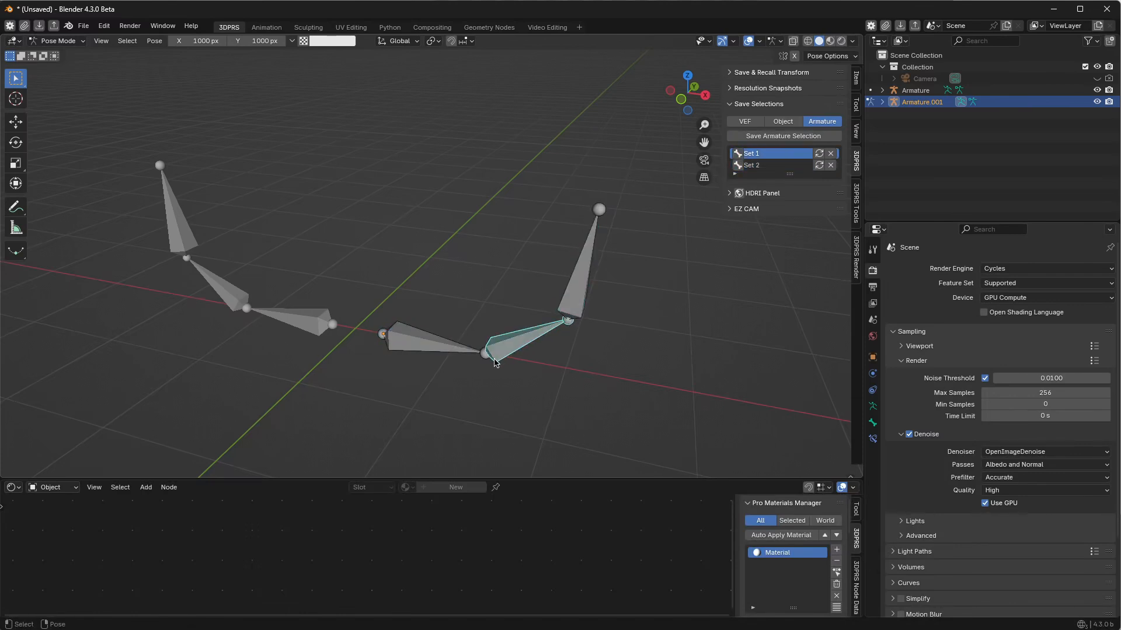